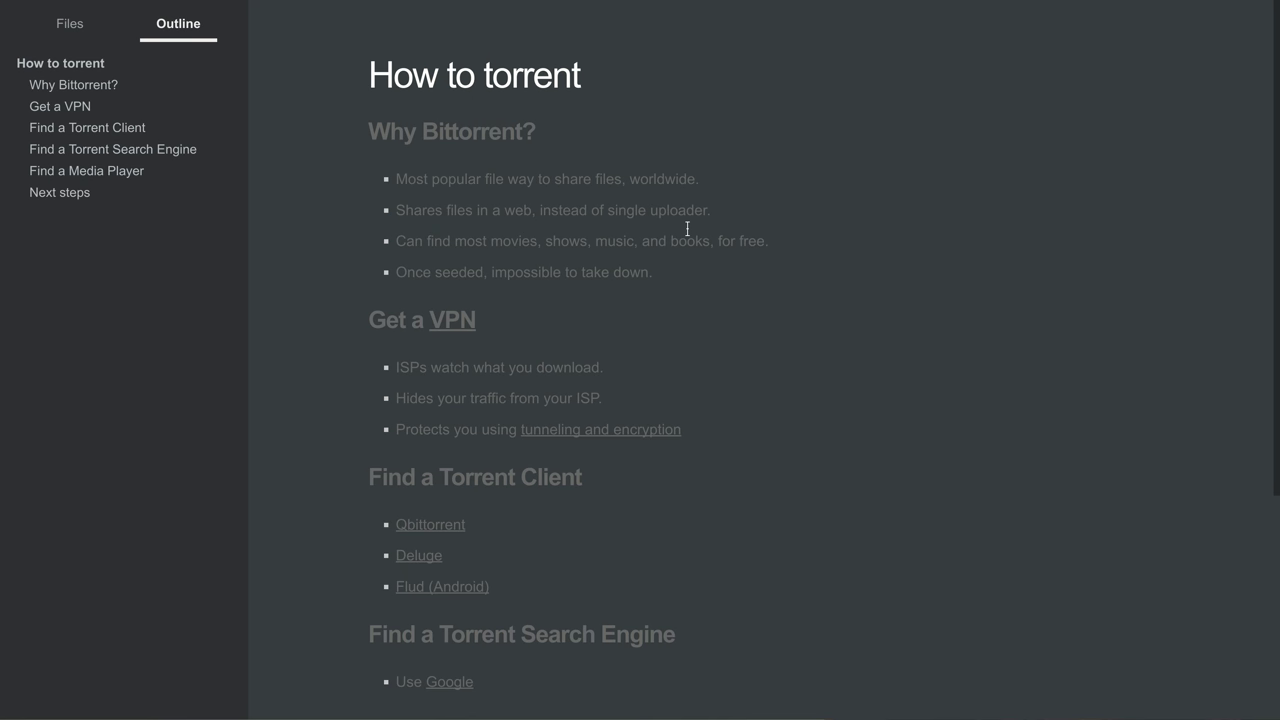
Review the first bullets under the Why Bittorrent? heading
click(474, 140)
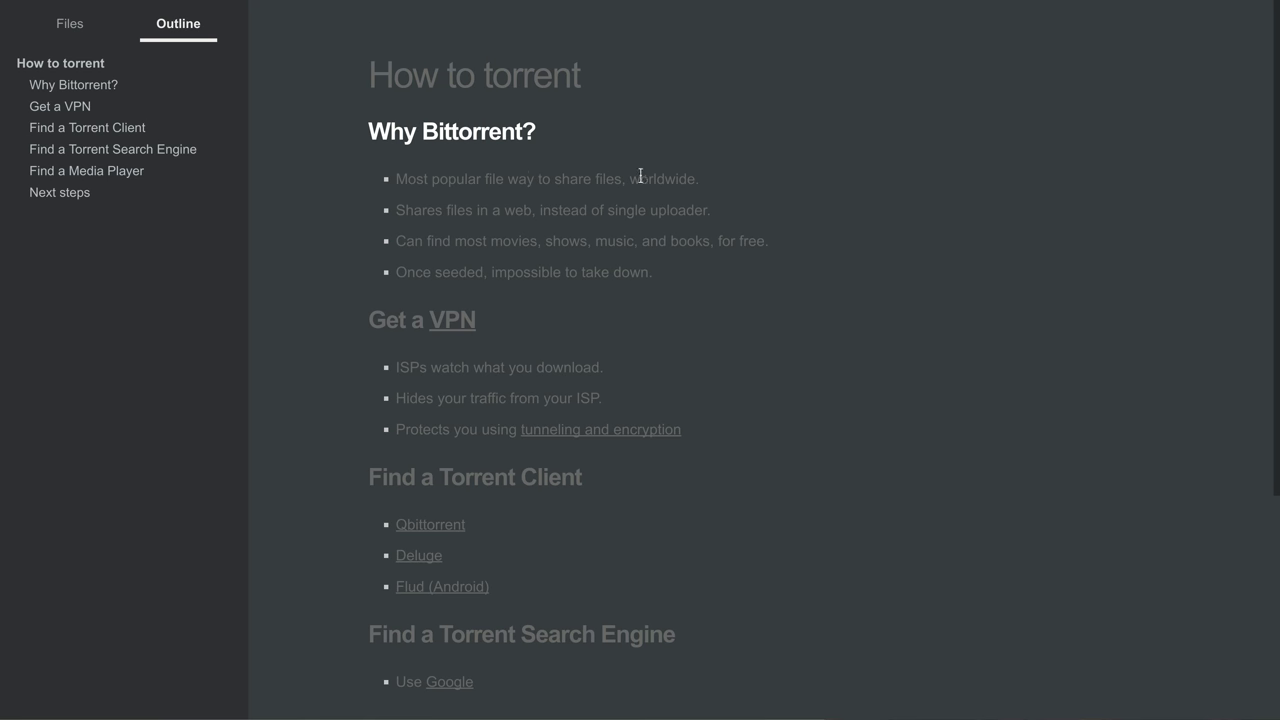
click(541, 178)
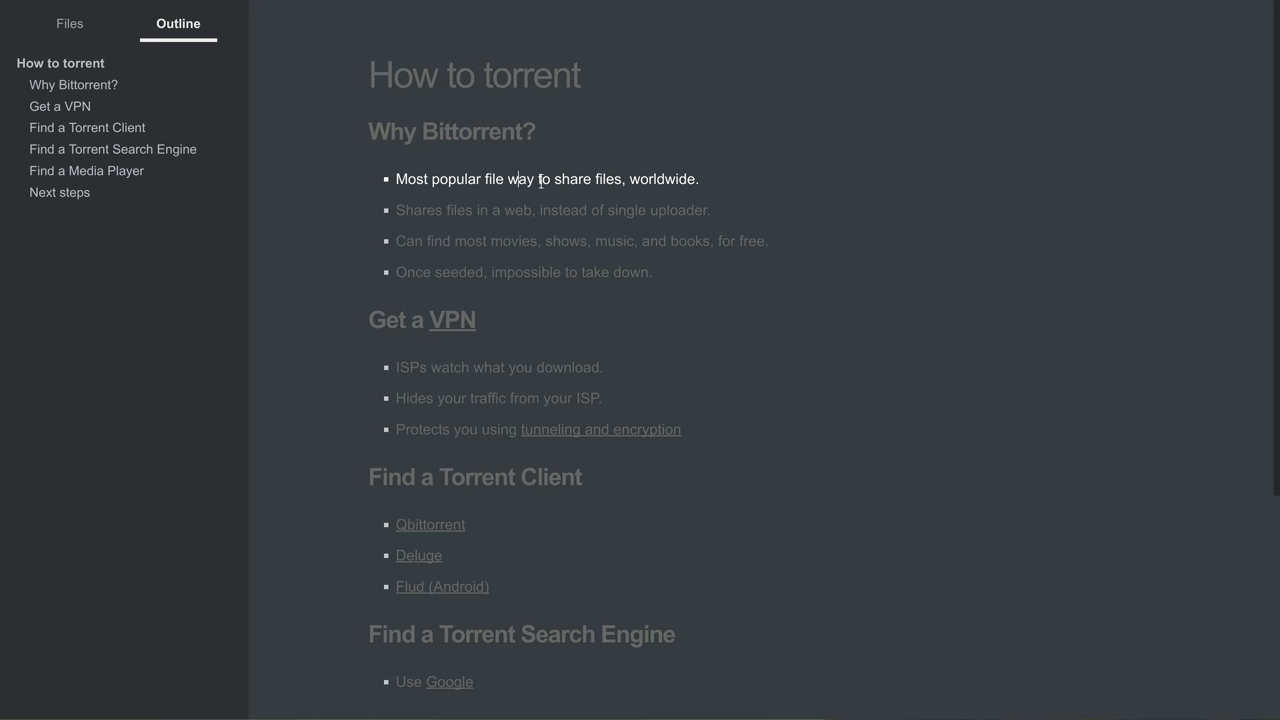
triple_click(541, 180)
click(545, 180)
click(540, 206)
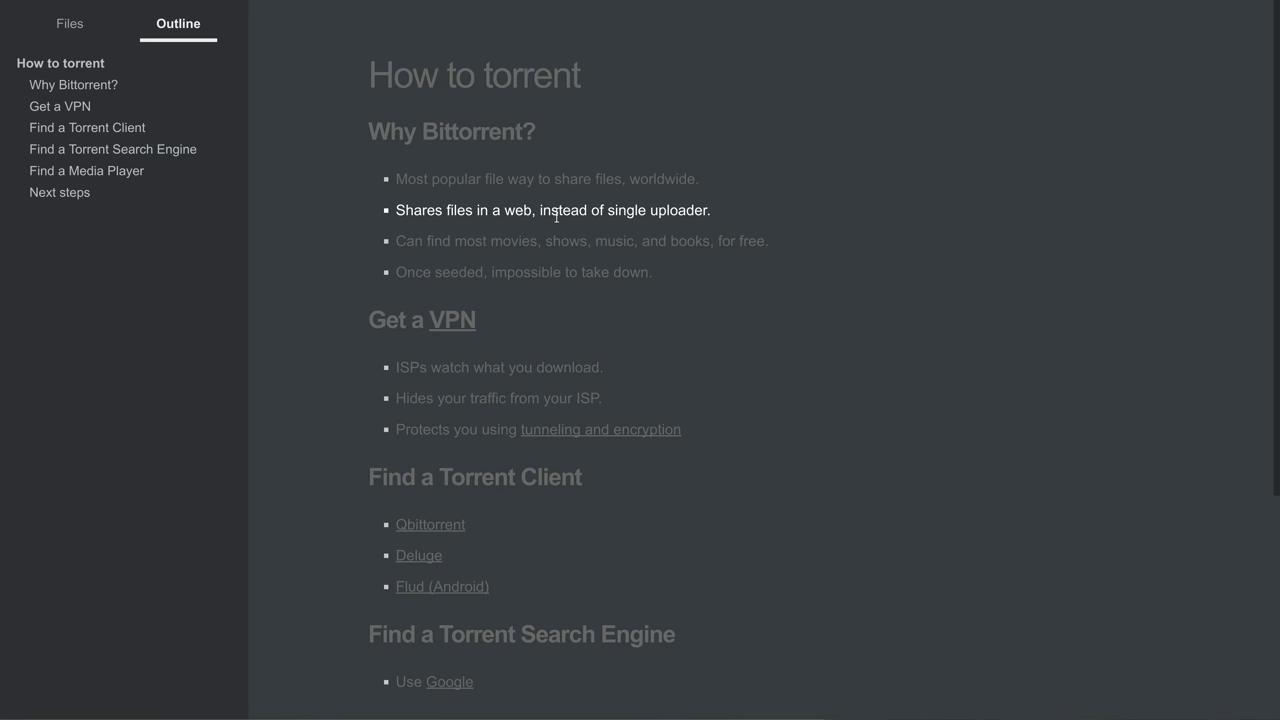
click(538, 180)
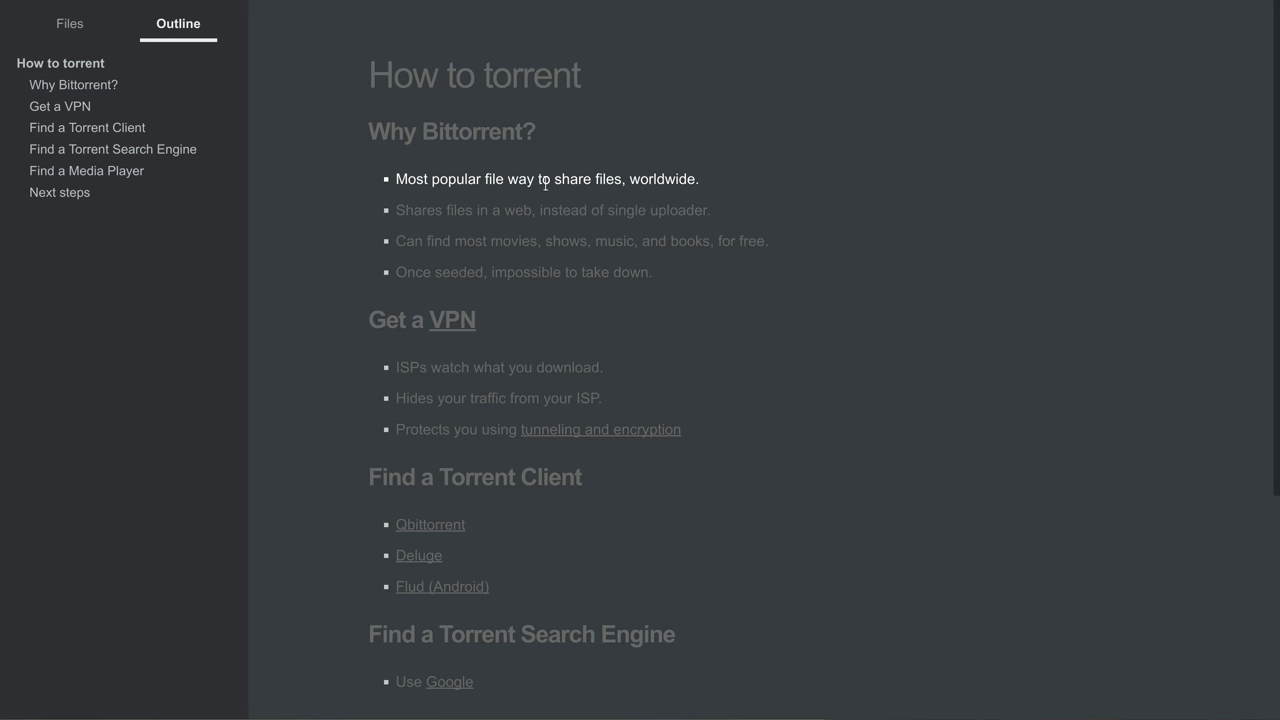
Fix the first bullet's word 'to' after accidentally typing 'tp' over it
double_click(543, 184)
text(tp)
key(Right)
key(Right)
key(Right)
double_click(543, 184)
text(to)
double_click(546, 185)
click(562, 181)
Look over the Shares files, finding movies and books, and Once seeded bullets
click(533, 211)
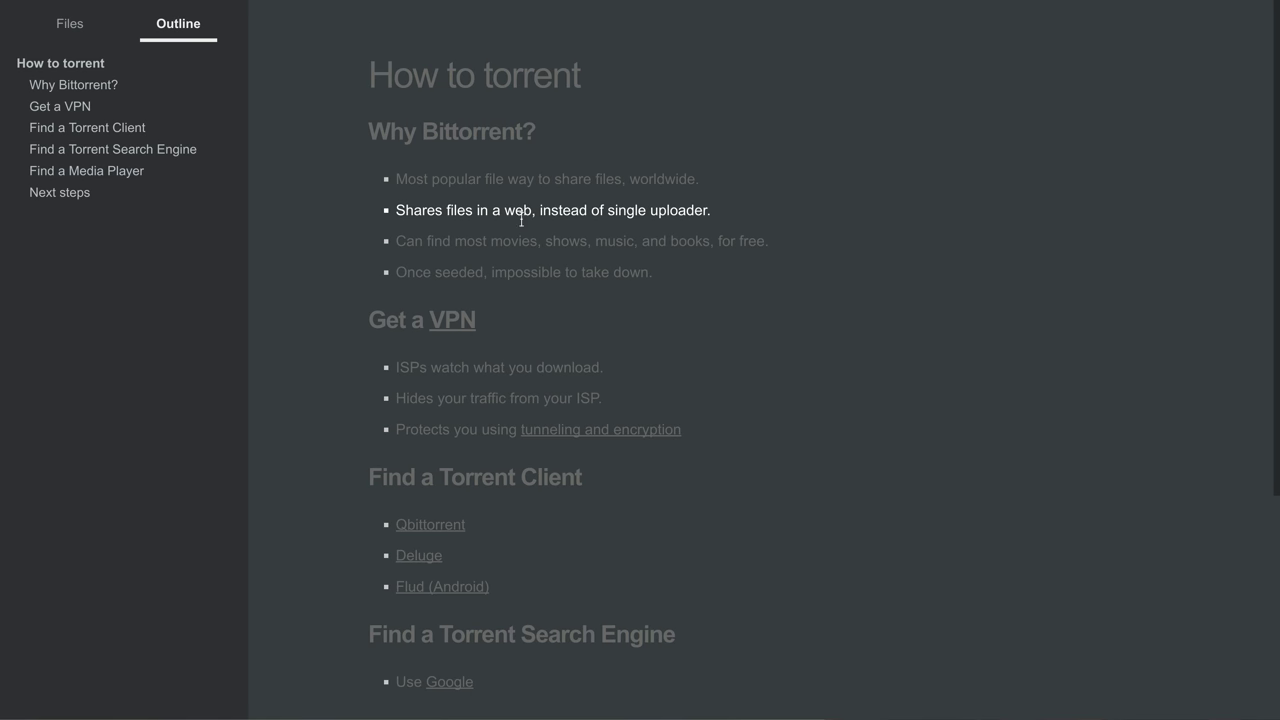
click(573, 243)
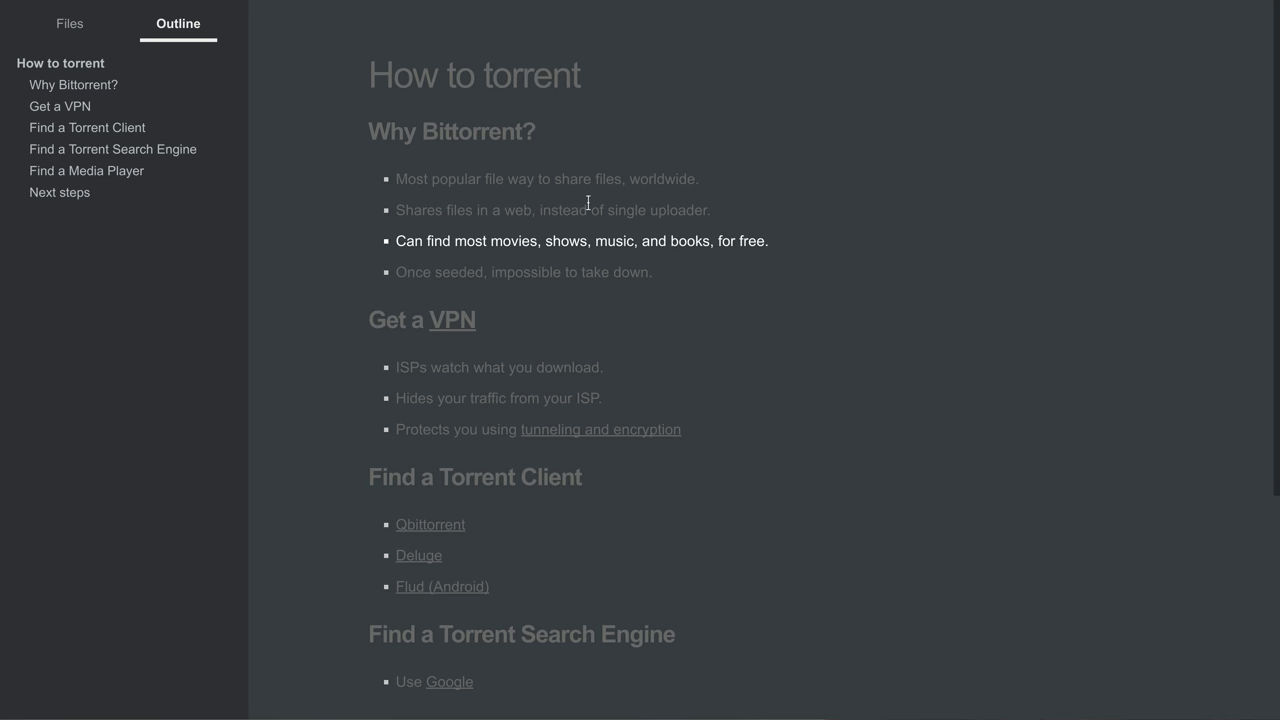
key(Up)
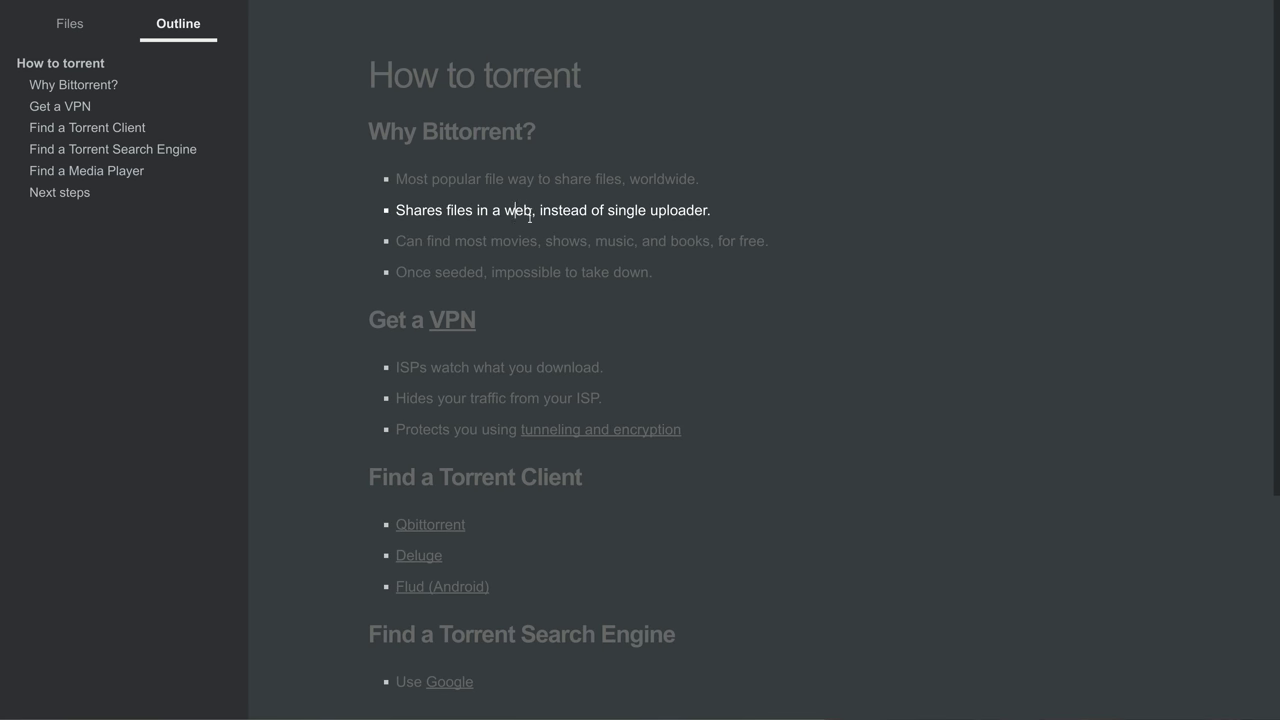
double_click(553, 212)
click(645, 212)
click(517, 276)
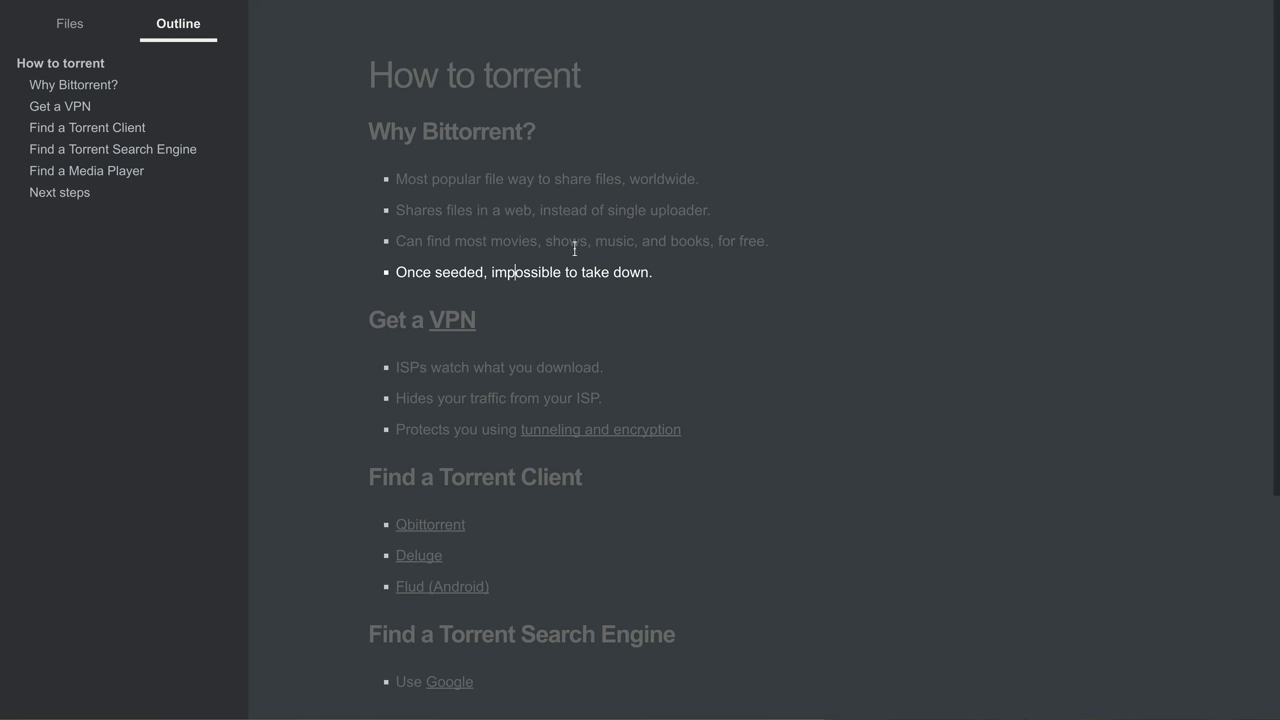
triple_click(545, 276)
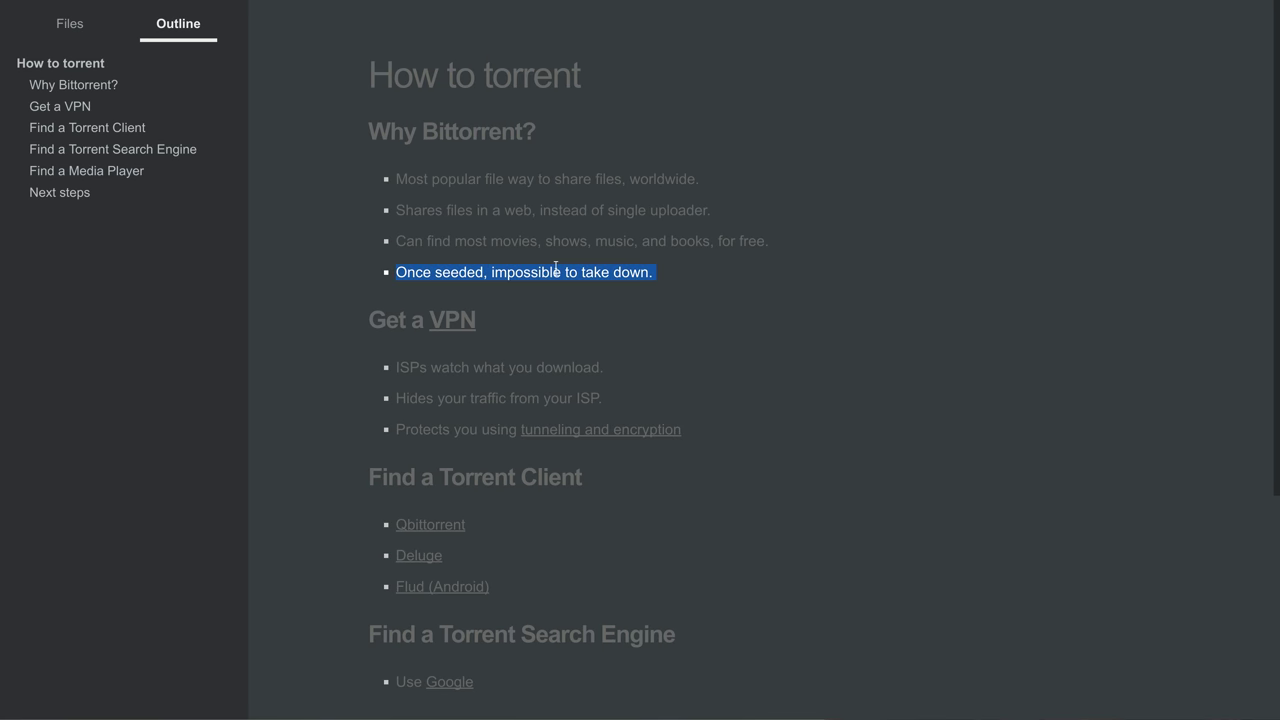
click(553, 276)
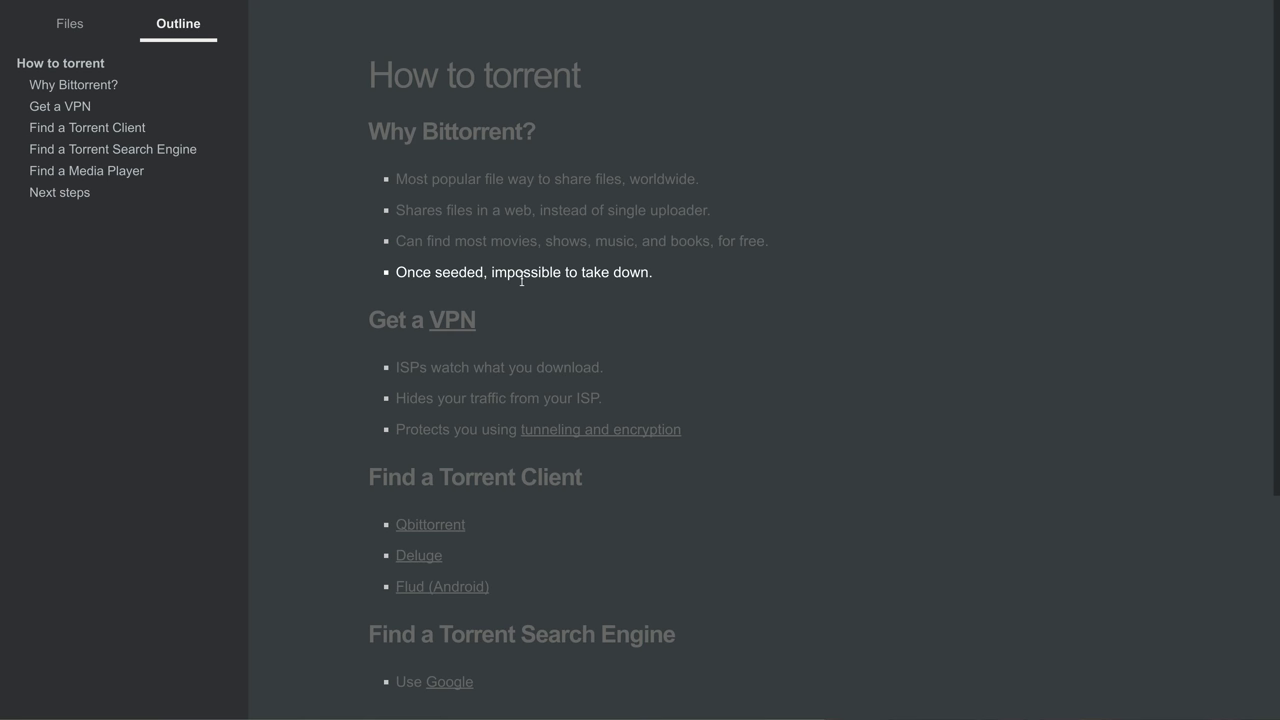
click(530, 277)
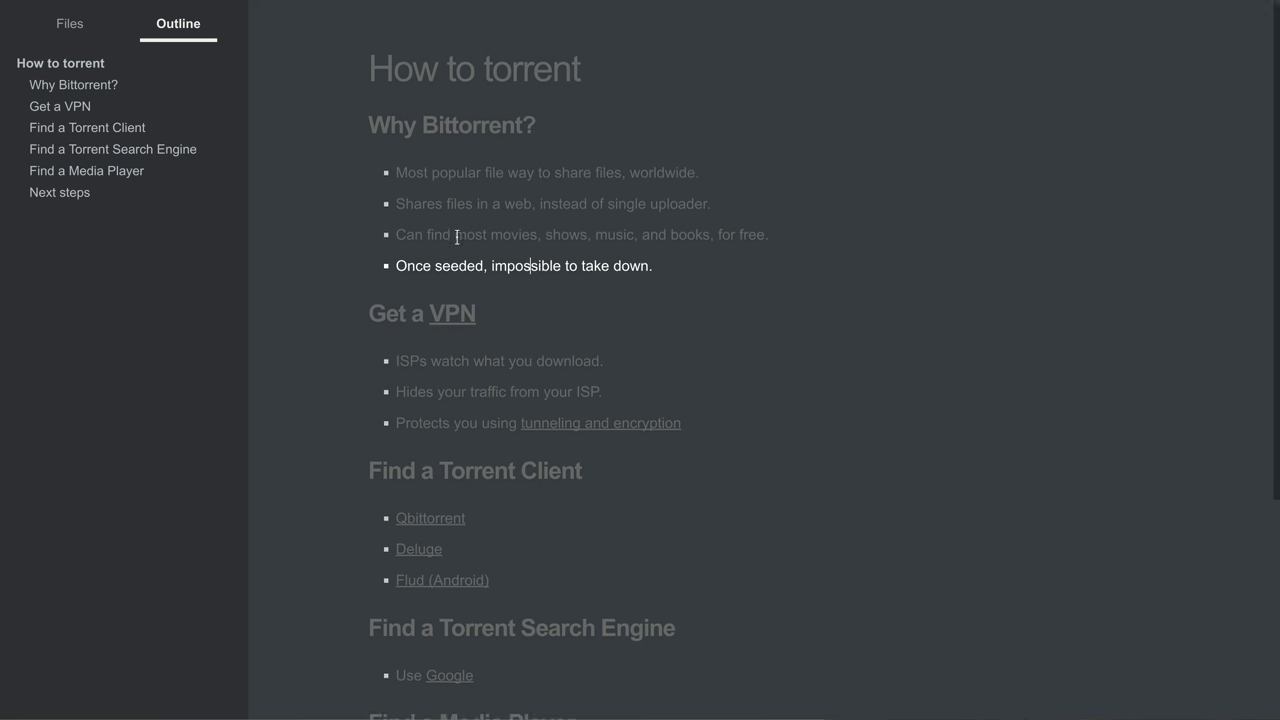
Examine the Get a VPN heading, selecting its word 'a'
scroll(450, 236, down, 4)
scroll(448, 236, up, 2)
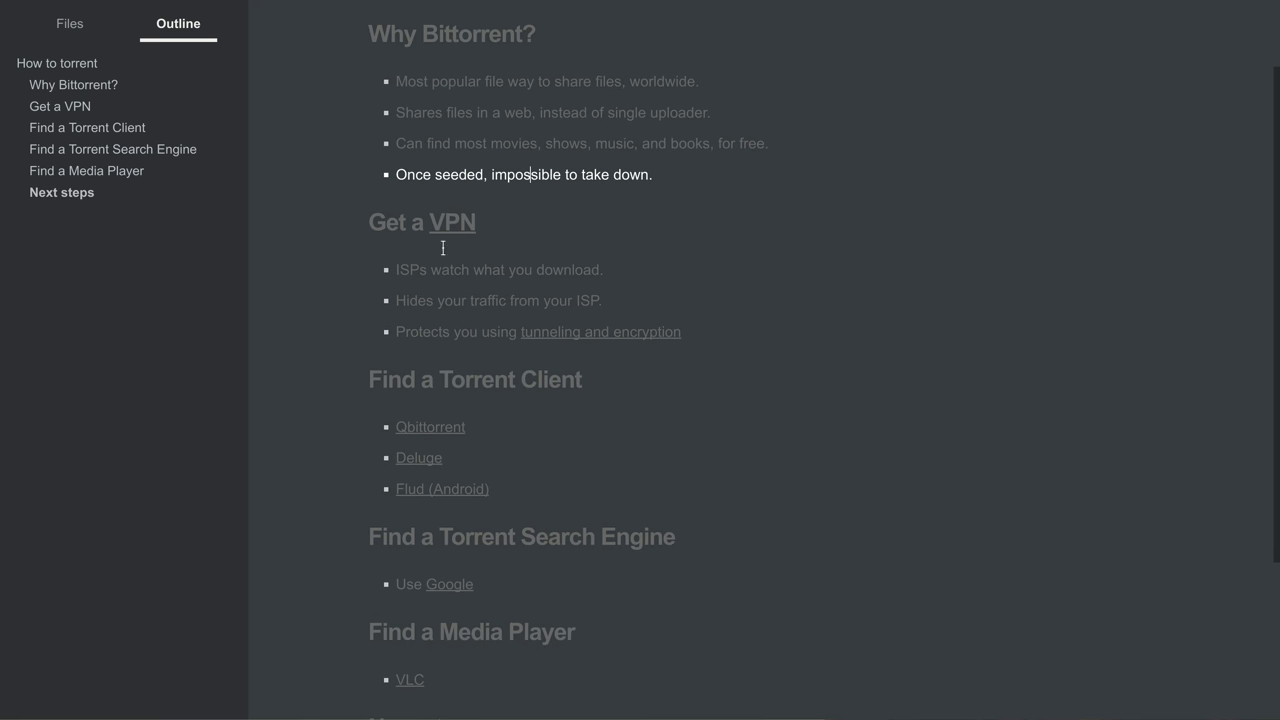
click(409, 222)
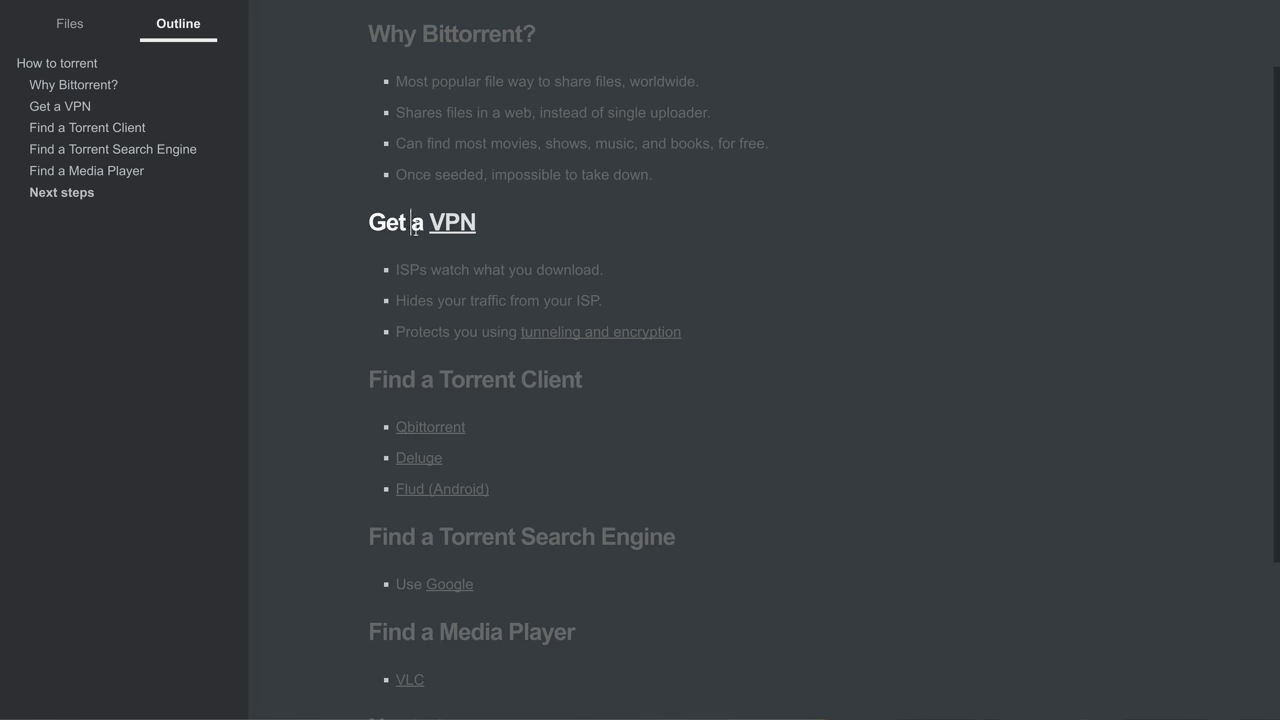
double_click(414, 226)
click(409, 228)
click(385, 226)
double_click(415, 224)
click(398, 224)
click(410, 224)
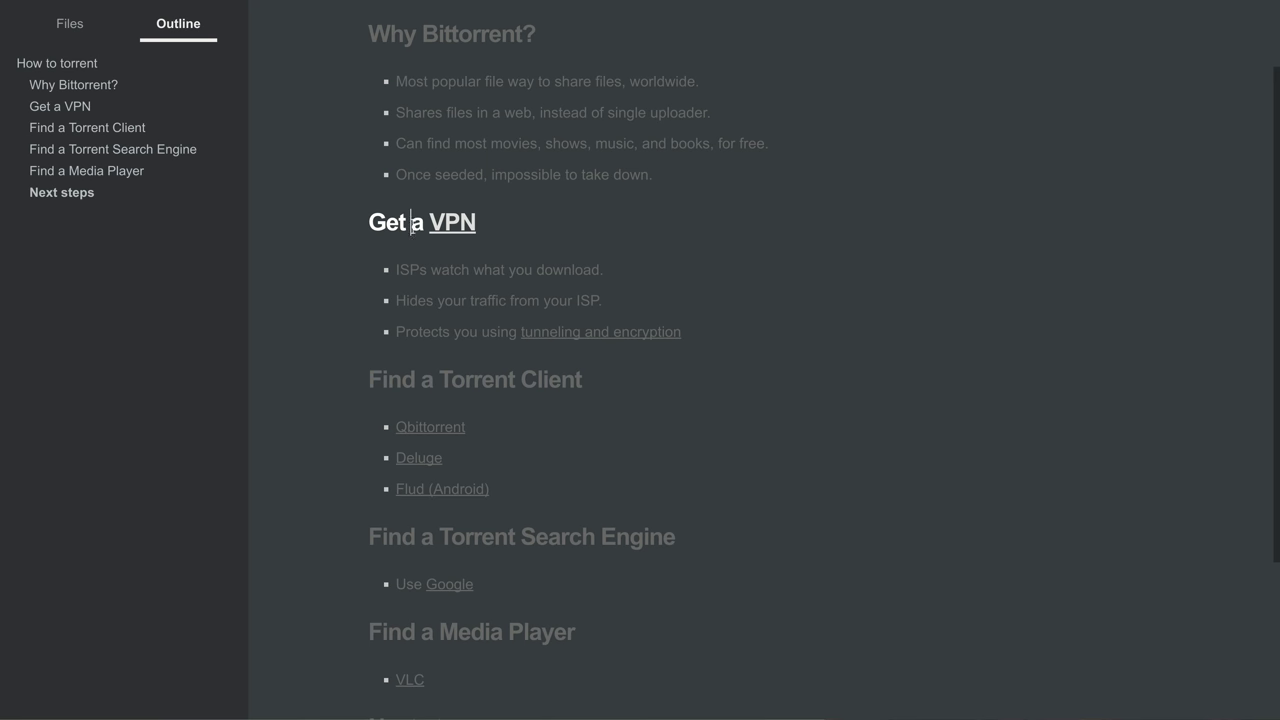
Inspect the ISP bullets, selecting 'traffic' in the Hides your traffic line
click(488, 272)
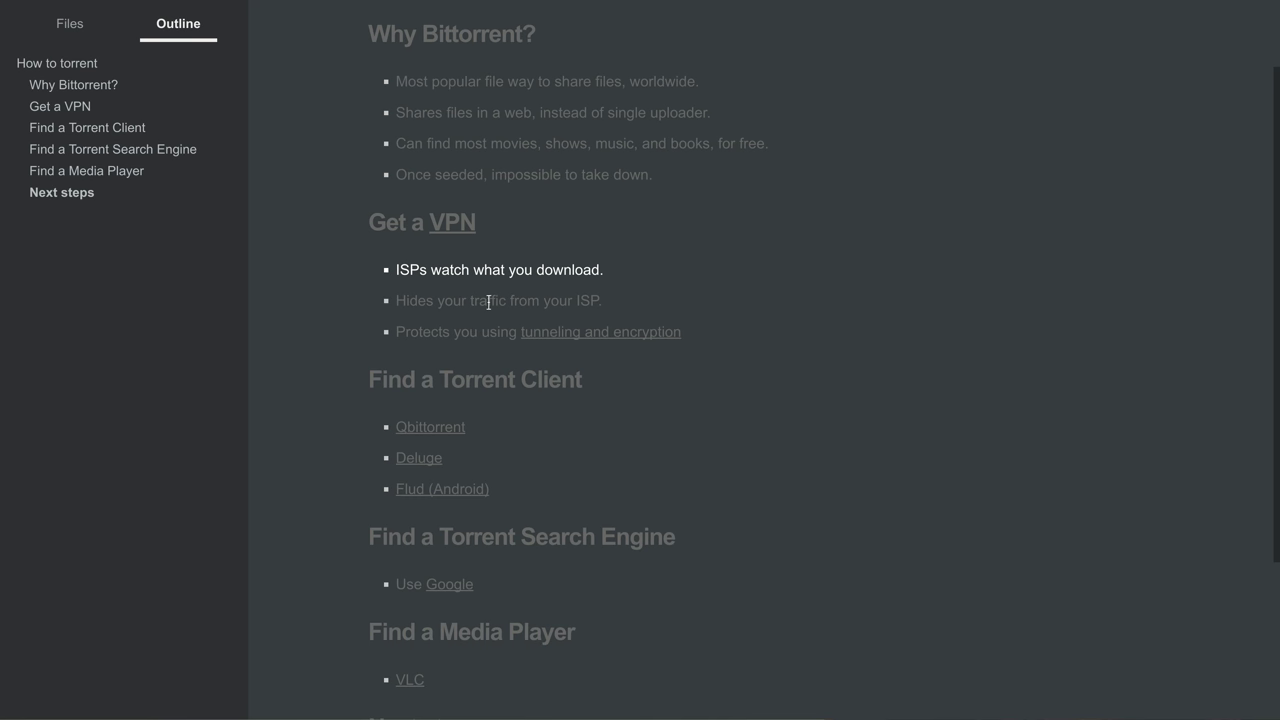
click(488, 301)
drag(527, 302, 521, 303)
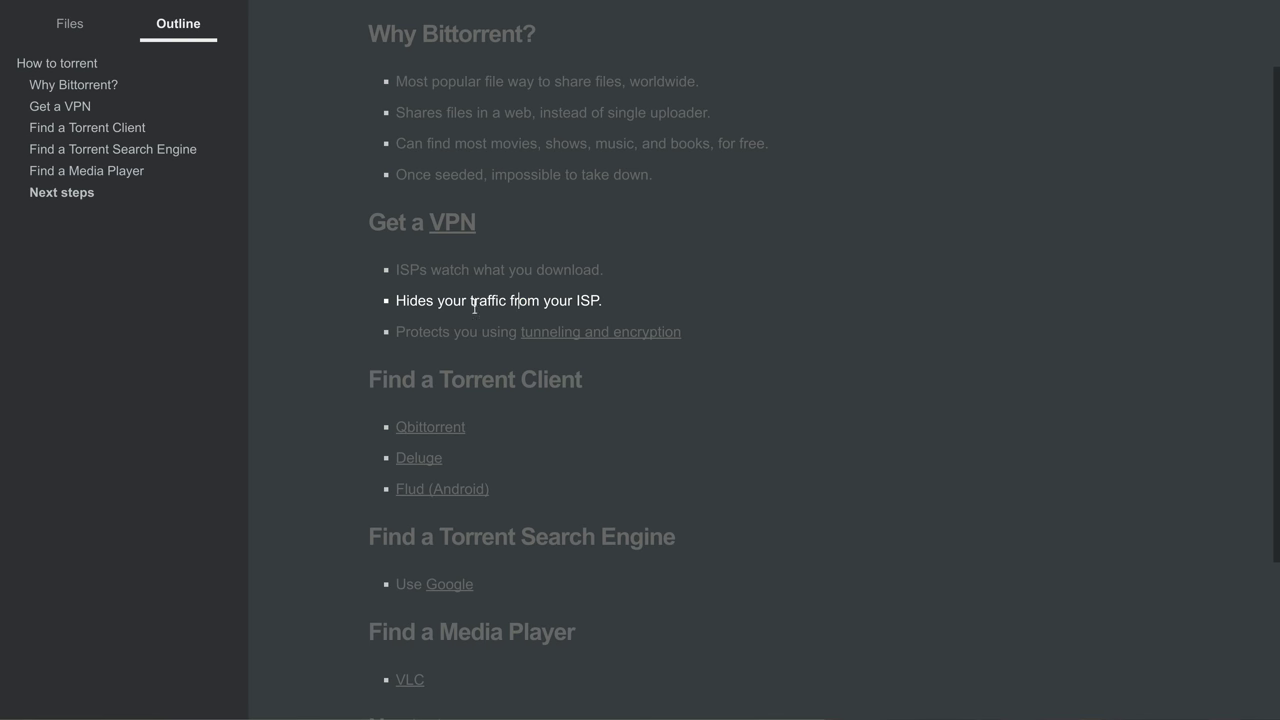
double_click(474, 302)
click(474, 302)
double_click(474, 302)
click(476, 302)
click(572, 302)
Revisit the Protects you using bullet and move further down the guide
click(492, 336)
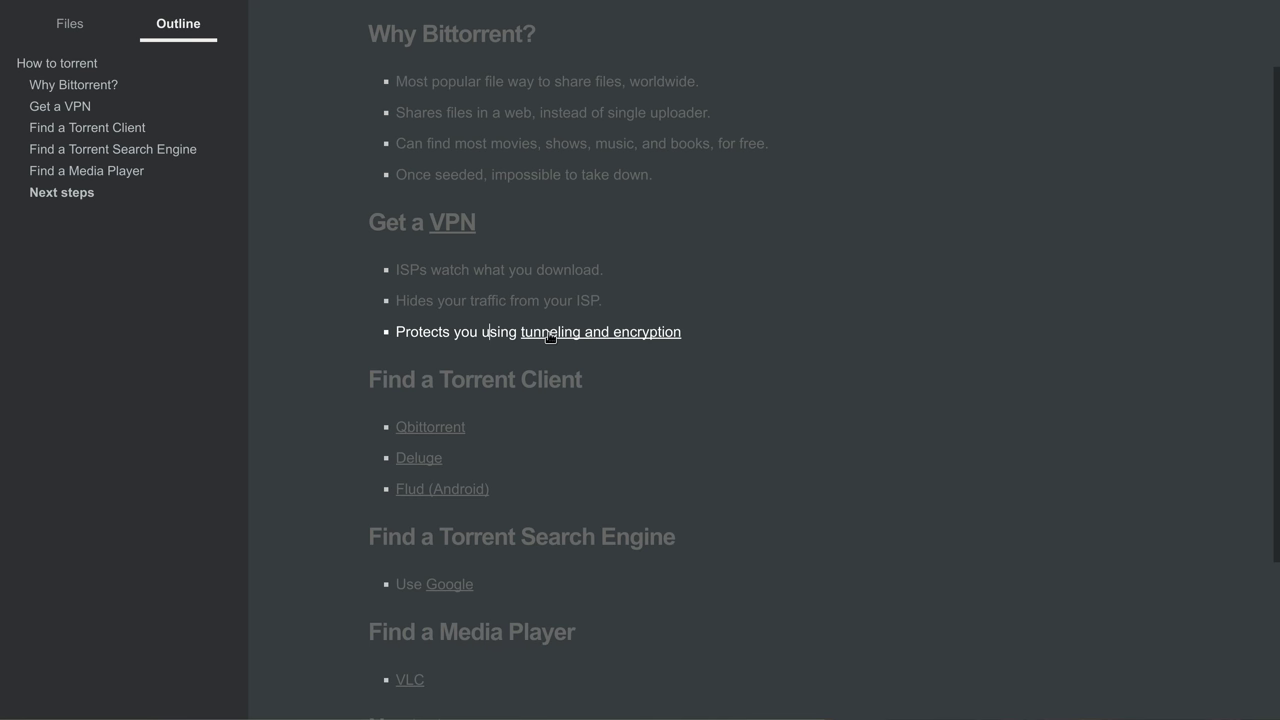
click(493, 303)
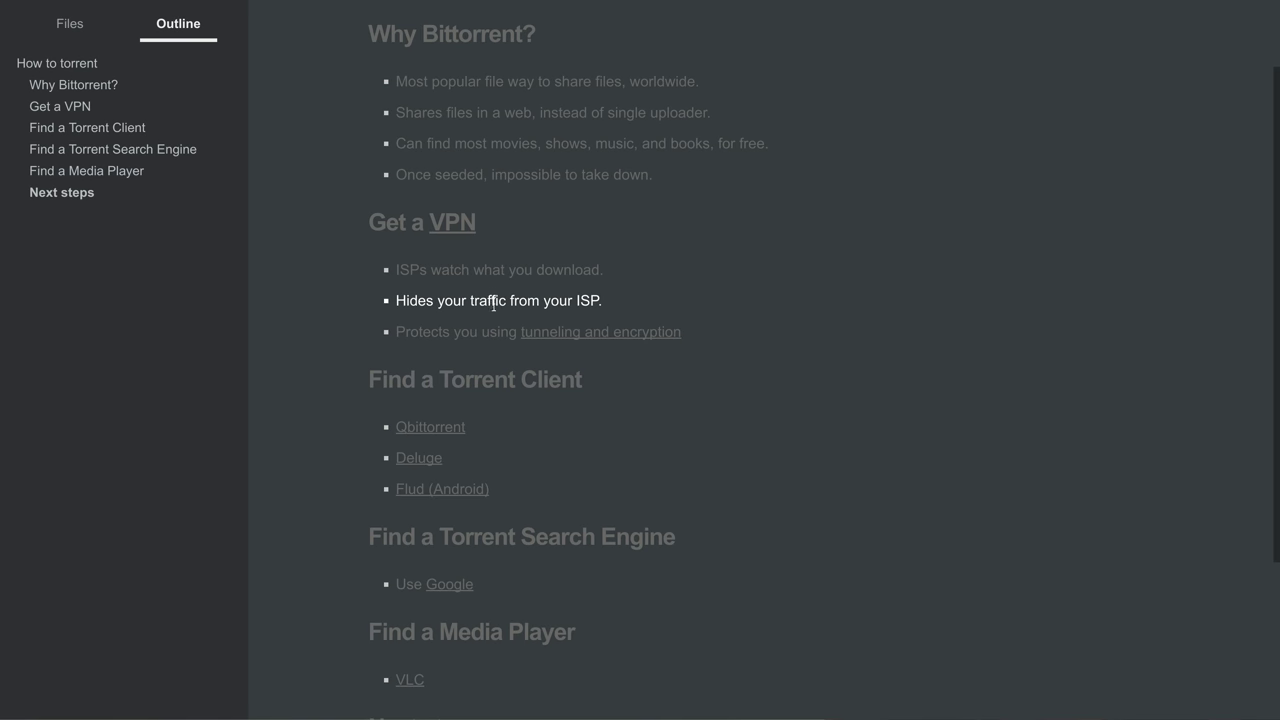
click(492, 333)
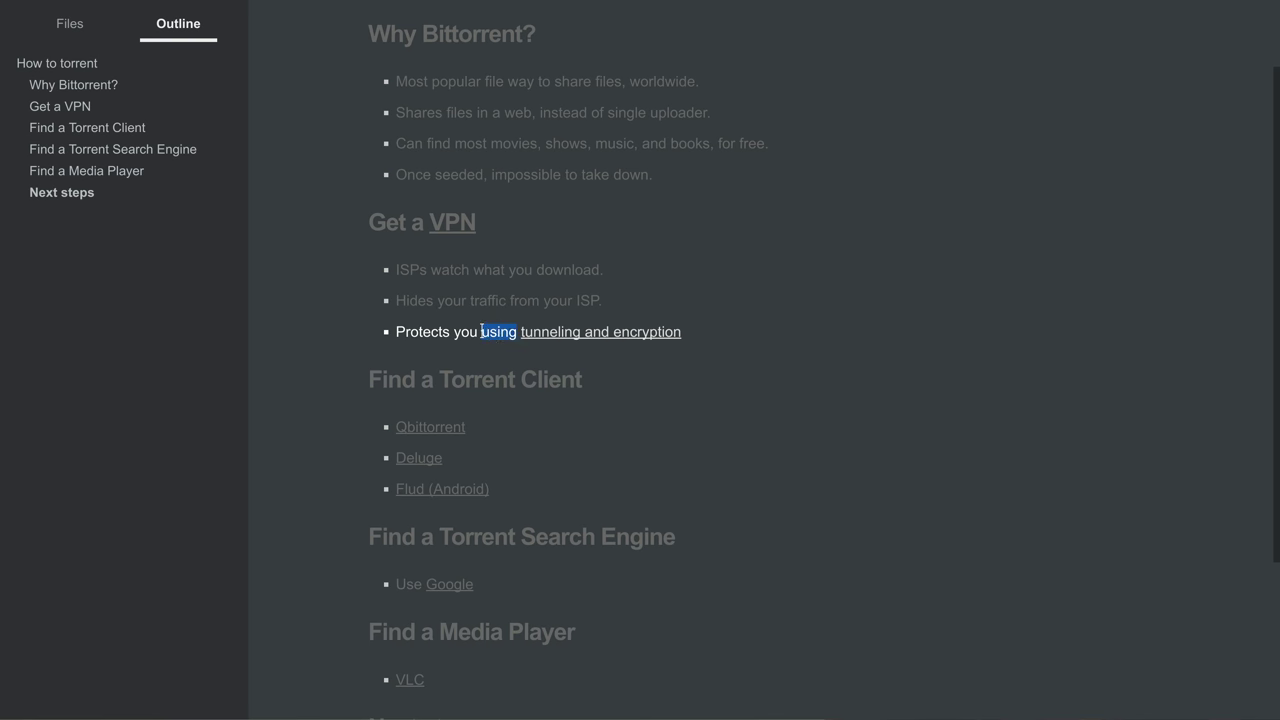
triple_click(492, 333)
click(496, 332)
click(490, 328)
scroll(492, 330, down, 1)
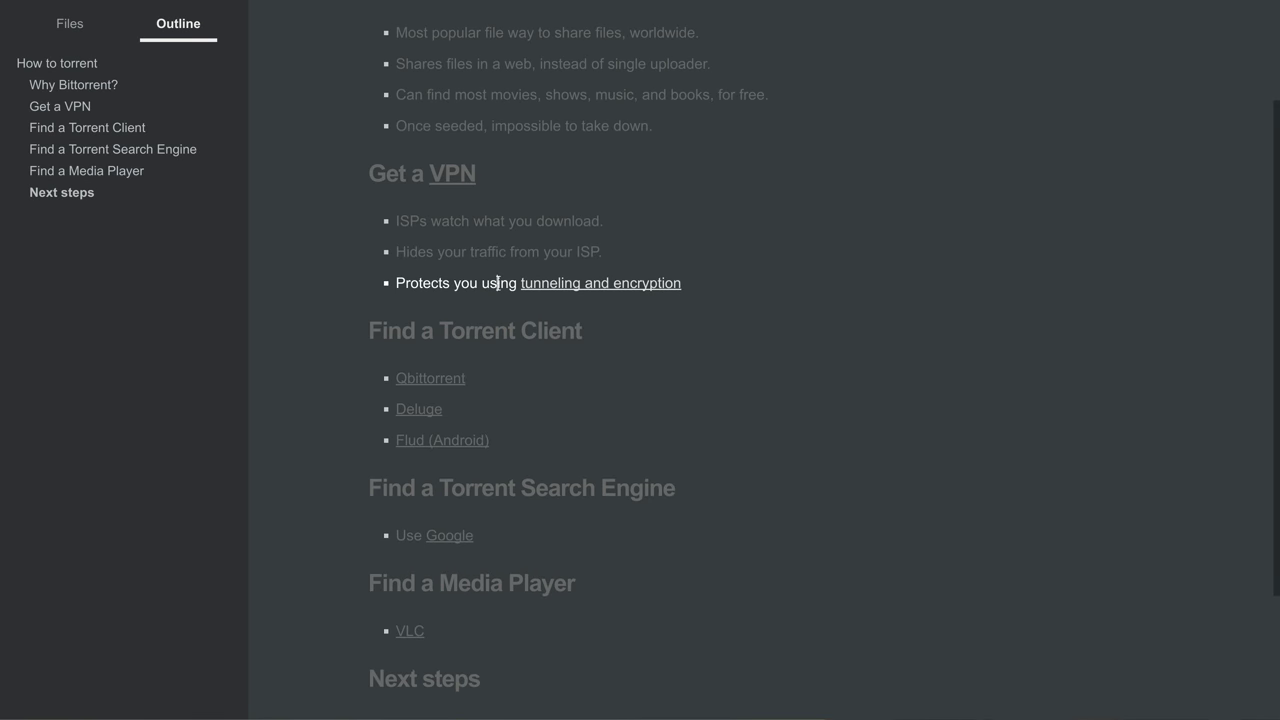
scroll(498, 287, down, 1)
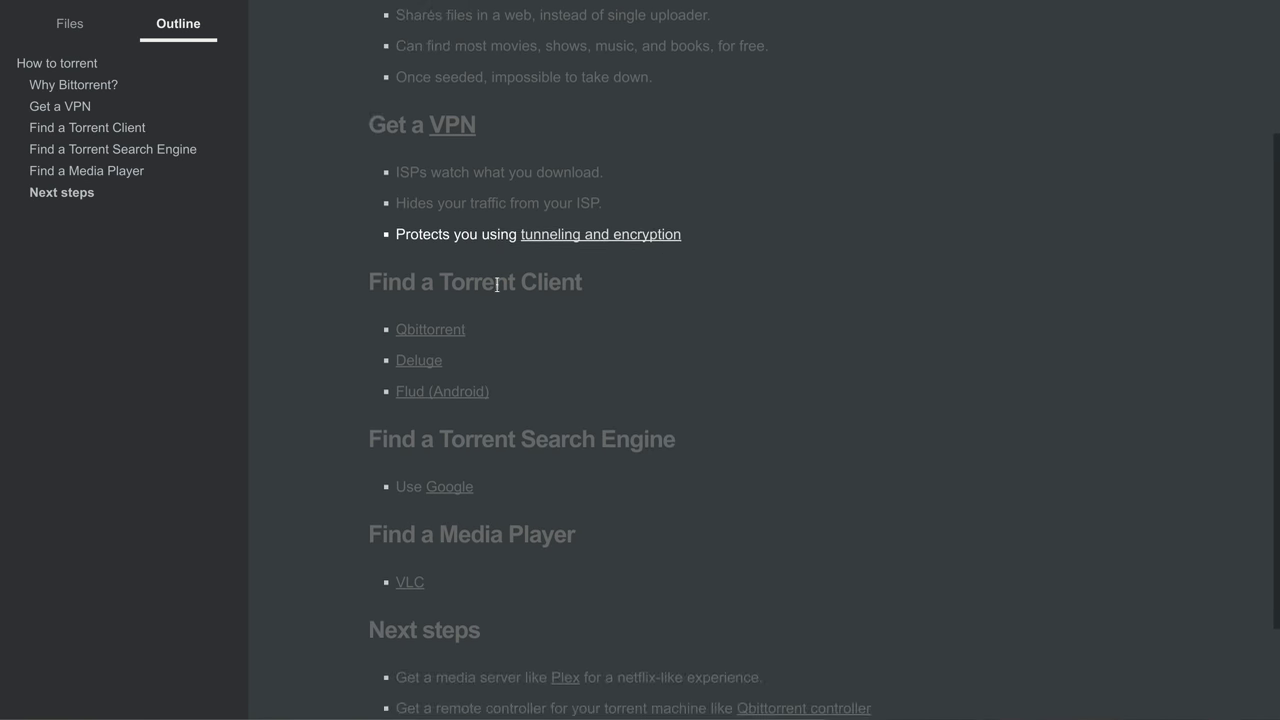
click(491, 204)
Show the raw markdown of the Flud (Android) and Qbittorrent links
scroll(491, 240, down, 3)
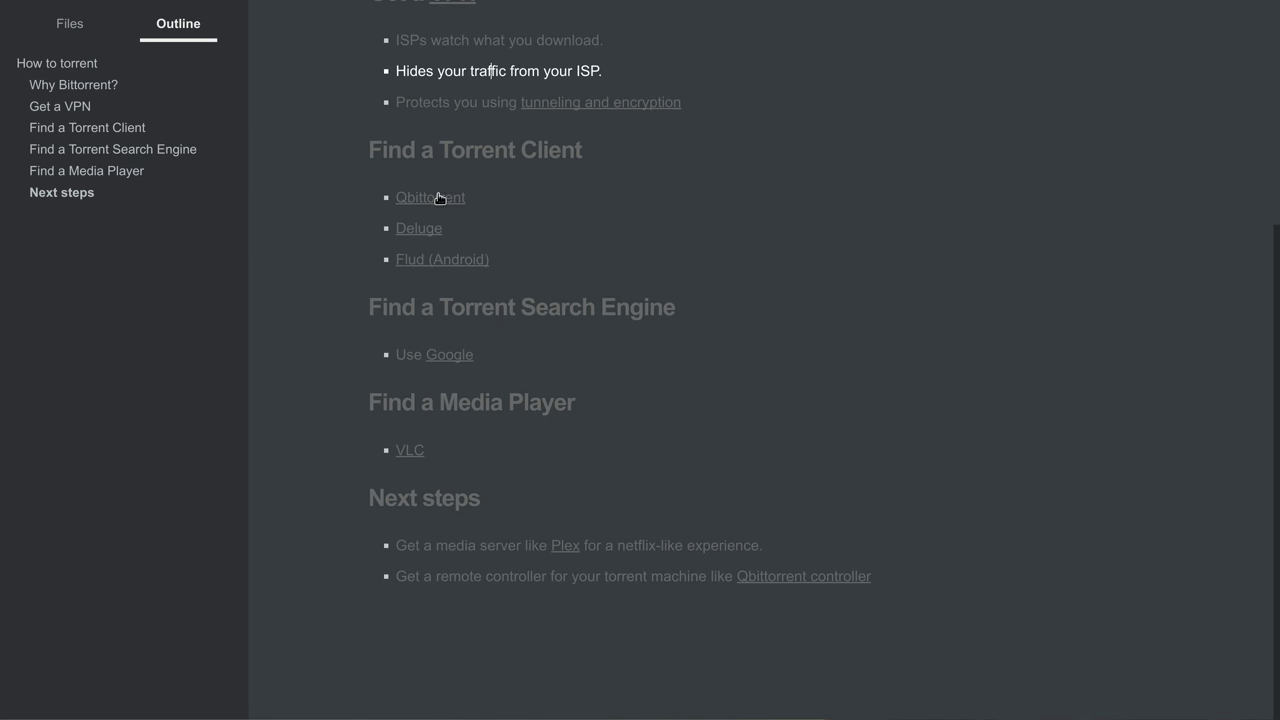
ctrl+click(438, 199)
scroll(458, 200, up, 1)
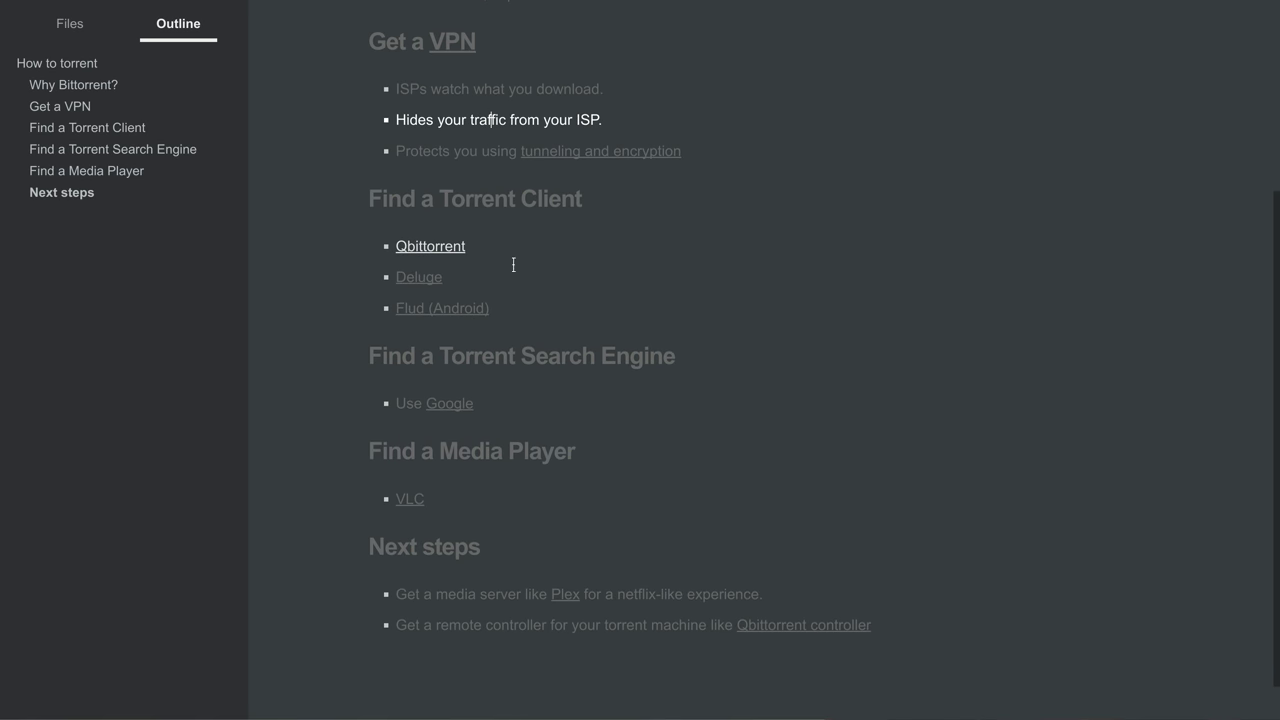
click(501, 308)
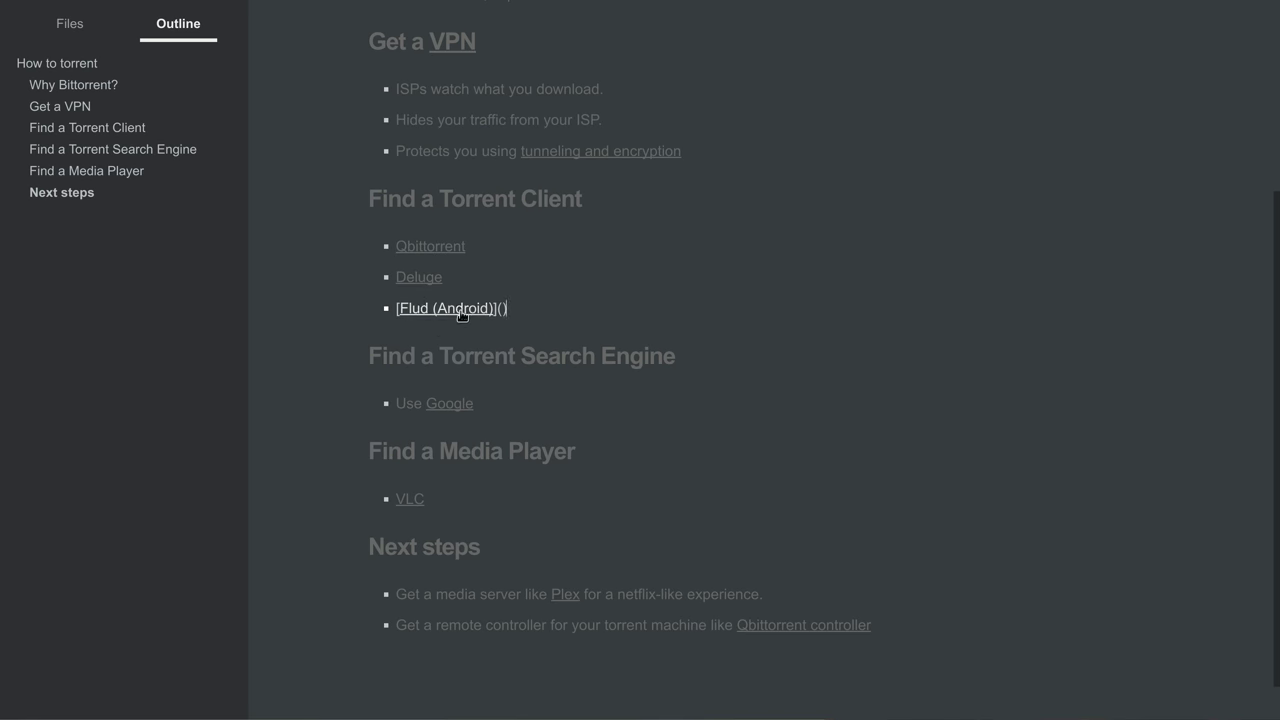
click(467, 251)
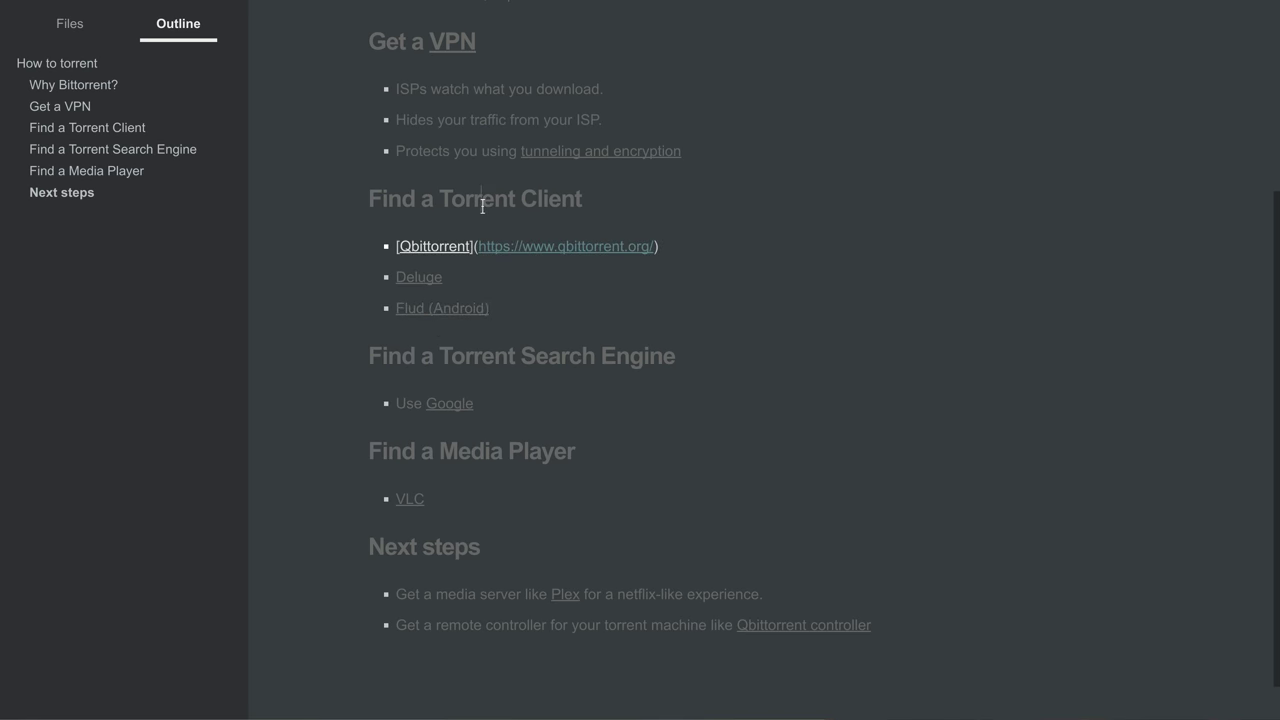
Browse qbittorrent.org from the Qbittorrent link, then return to the Typora guide
ctrl+click(565, 246)
scroll(533, 257, down, 5)
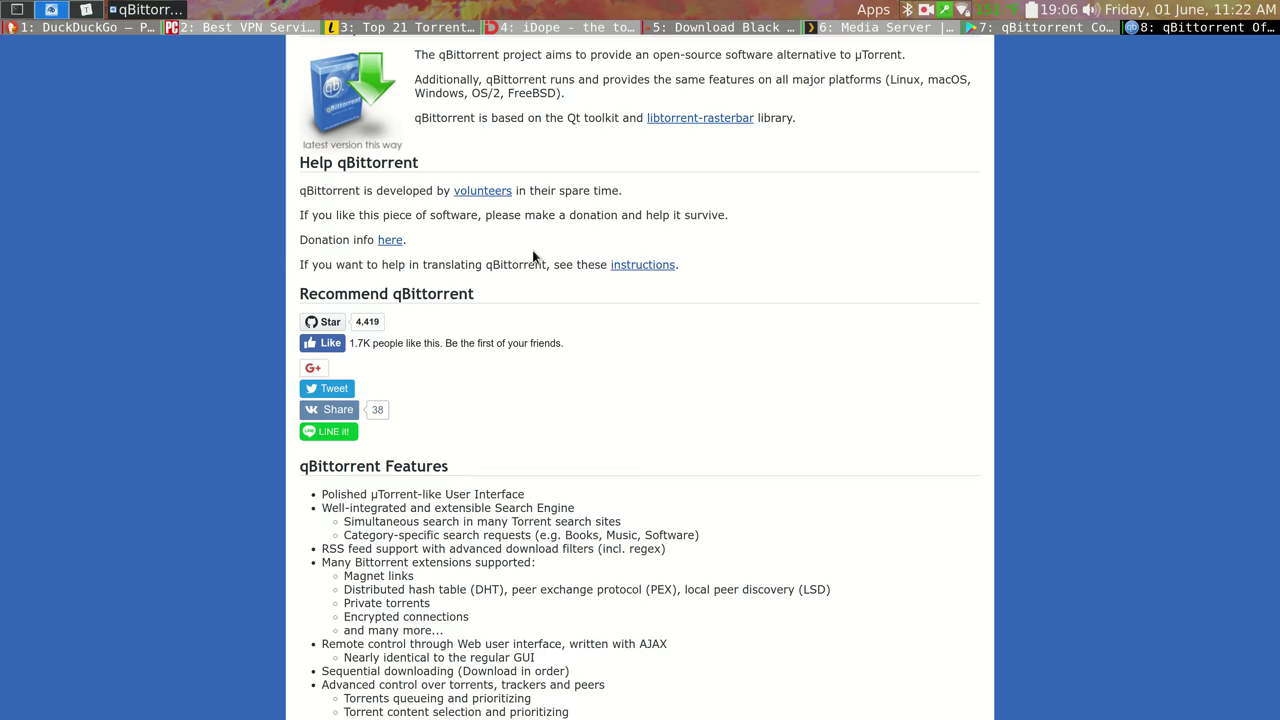
scroll(533, 257, down, 5)
scroll(600, 340, up, 8)
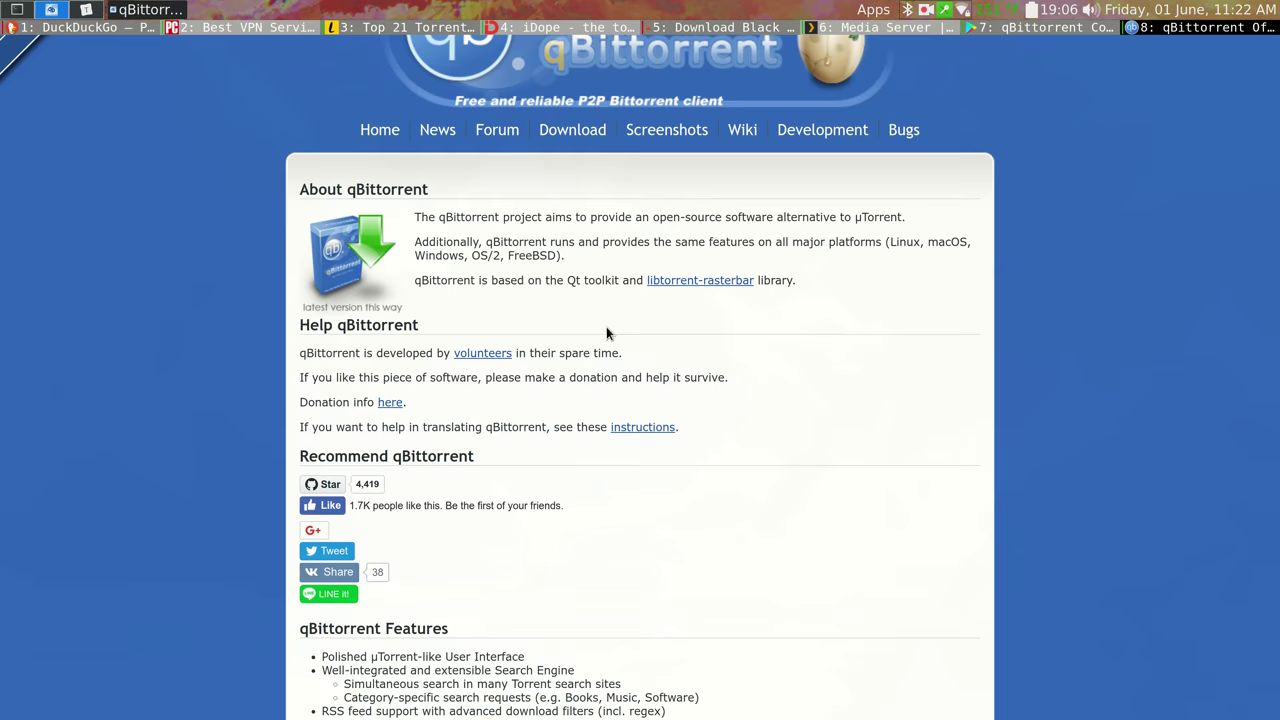
key(alt+Tab)
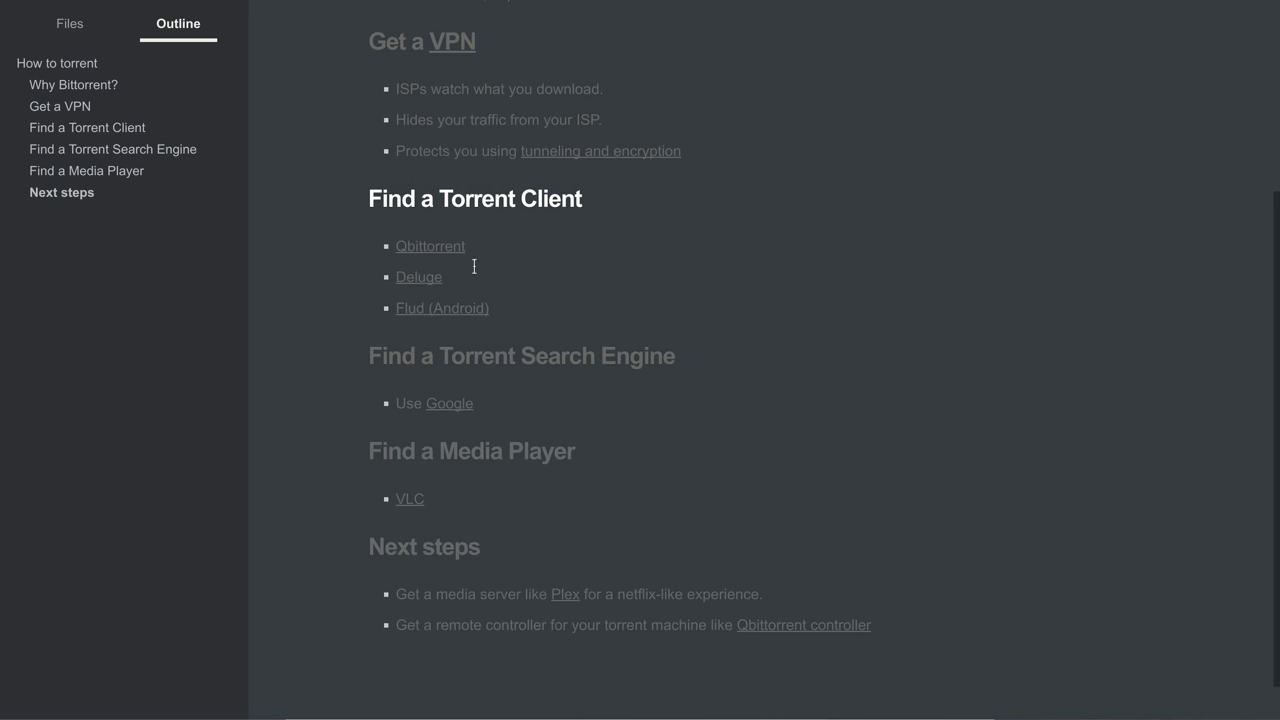
click(472, 198)
click(510, 355)
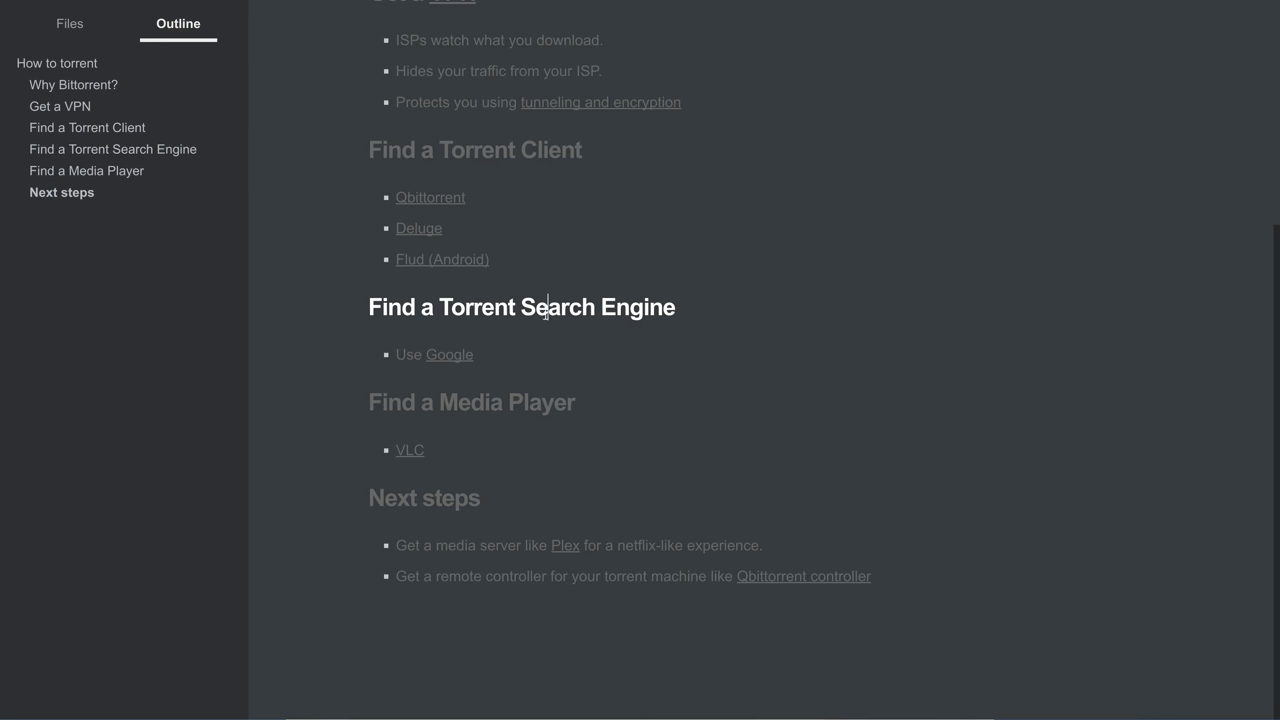
click(494, 310)
double_click(485, 309)
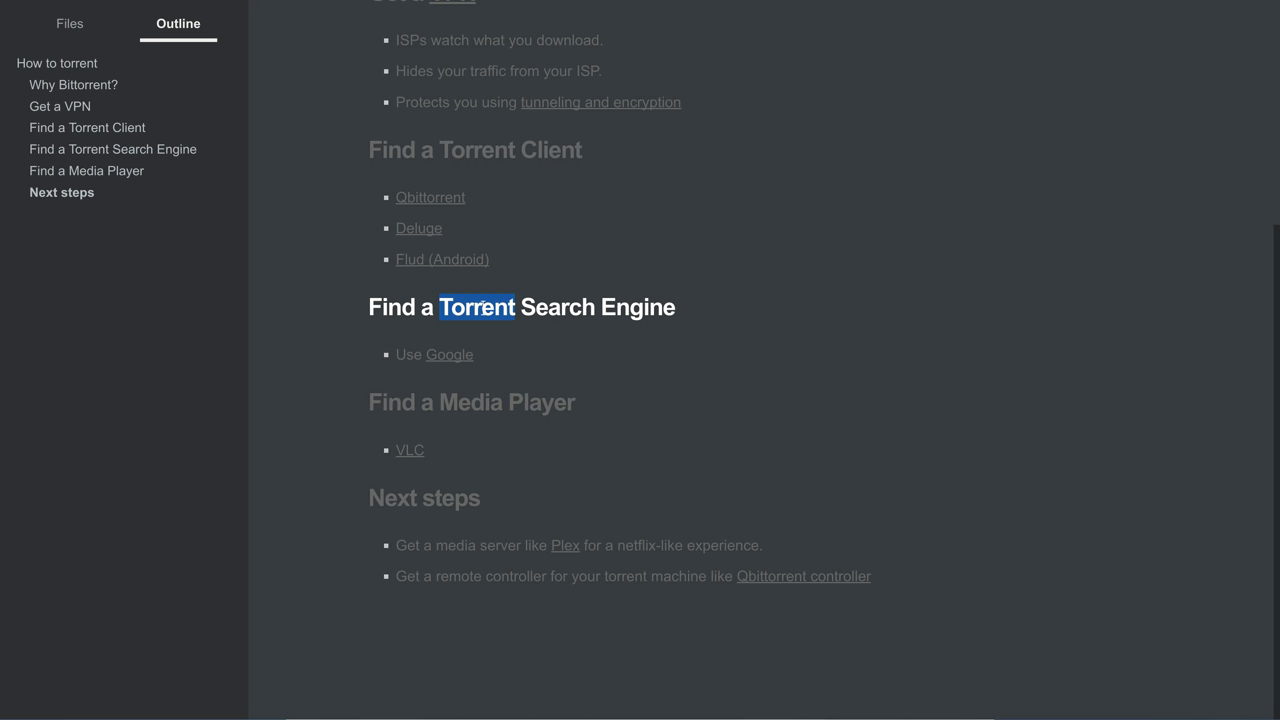
double_click(556, 317)
click(494, 310)
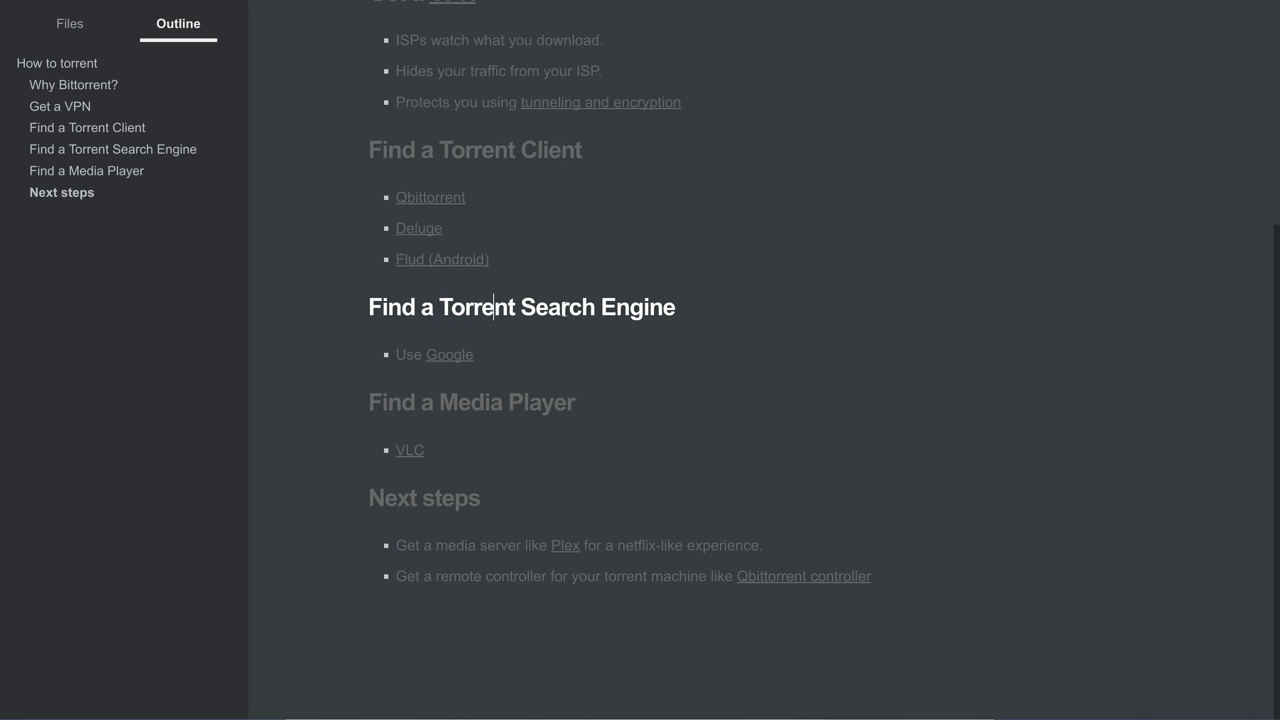
drag(538, 307, 583, 310)
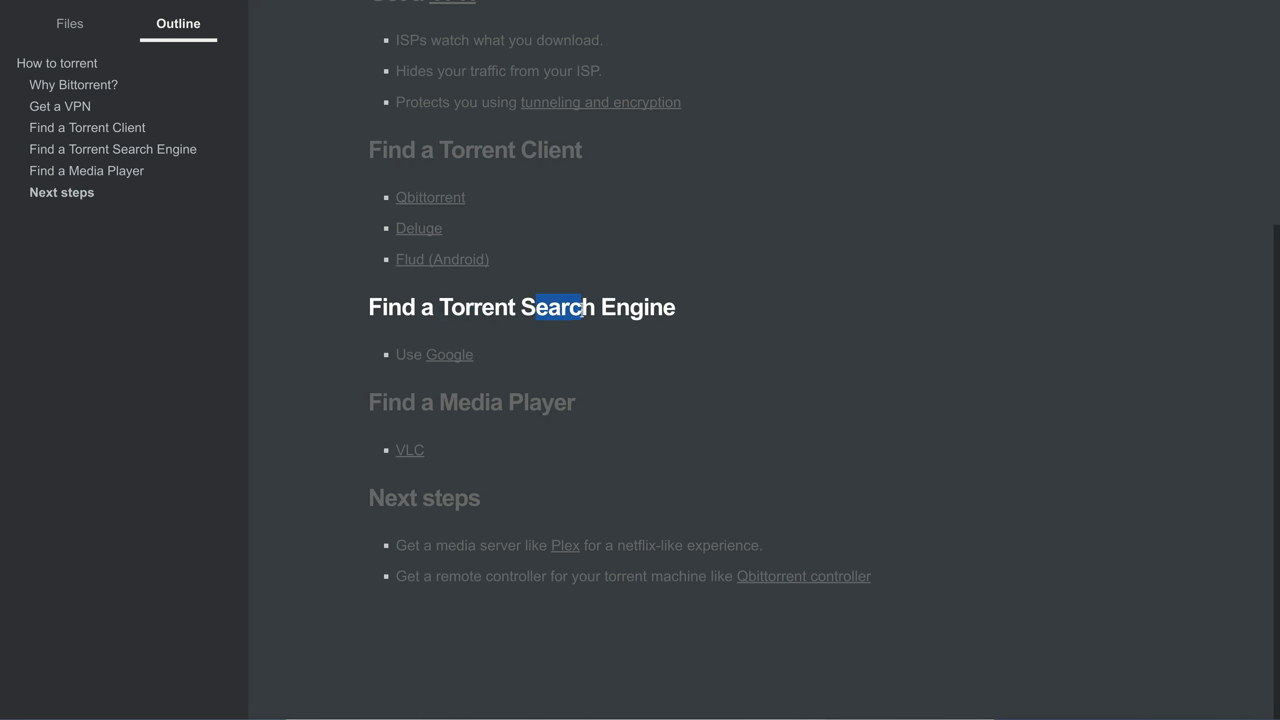
triple_click(482, 310)
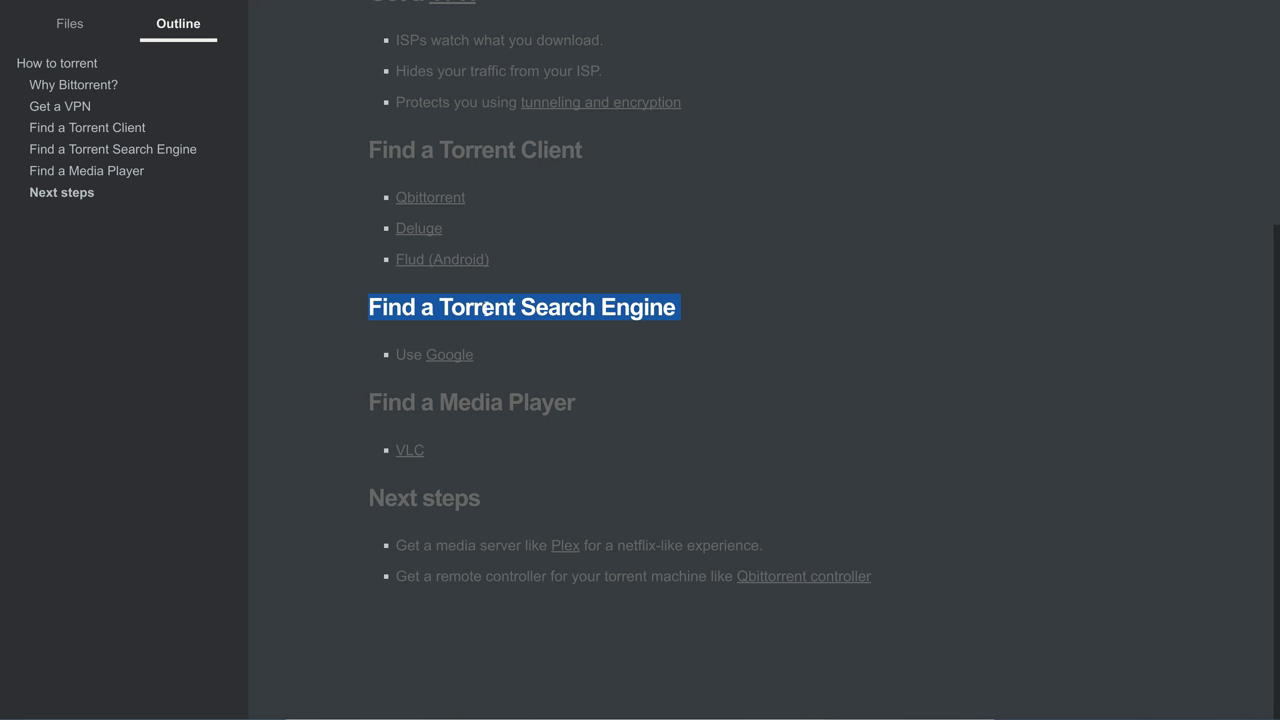
click(484, 310)
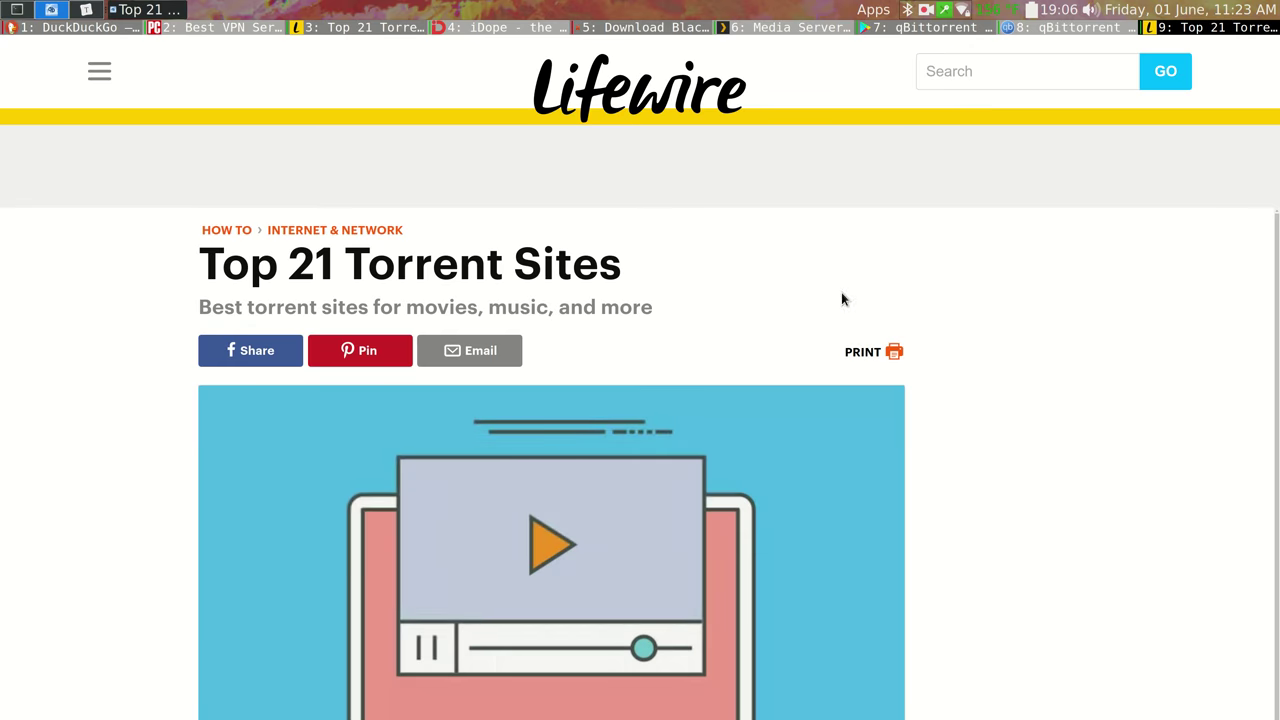
Expand Lifewire's full Top 21 Torrent Sites list with Continue Reading
scroll(900, 294, down, 3)
scroll(947, 305, up, 2)
scroll(930, 368, down, 2)
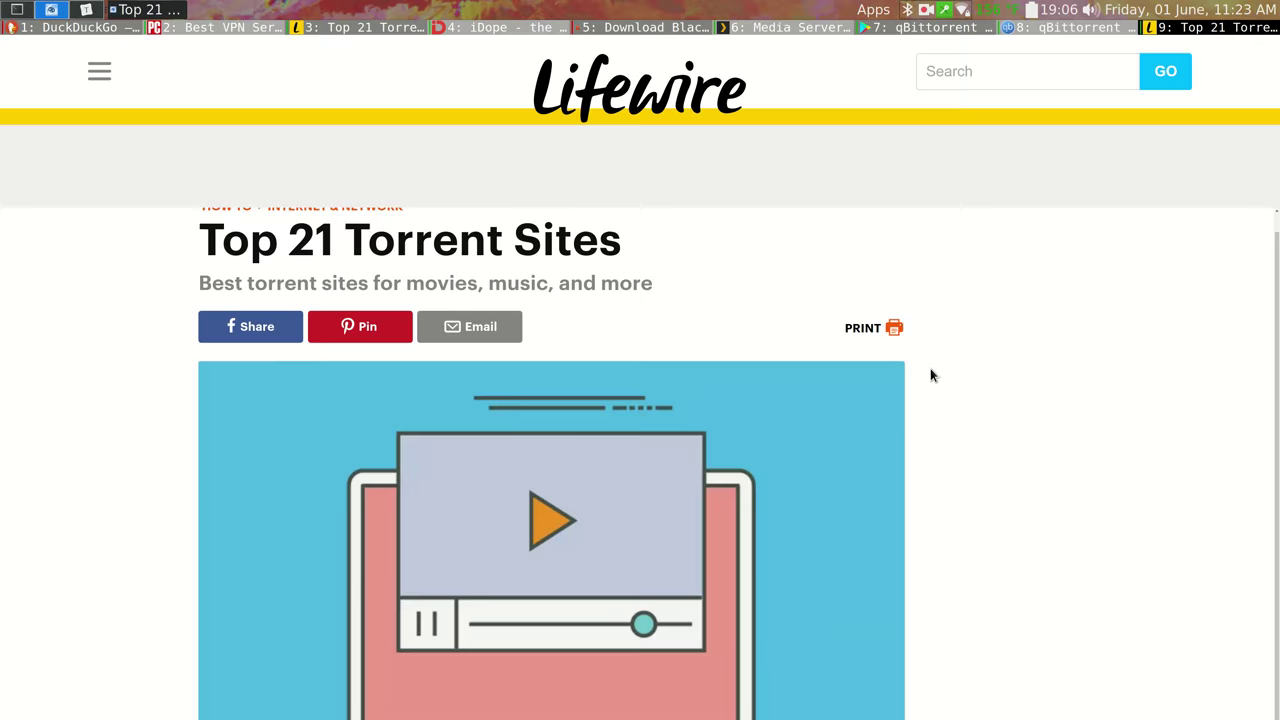
scroll(942, 365, up, 1)
scroll(931, 371, down, 10)
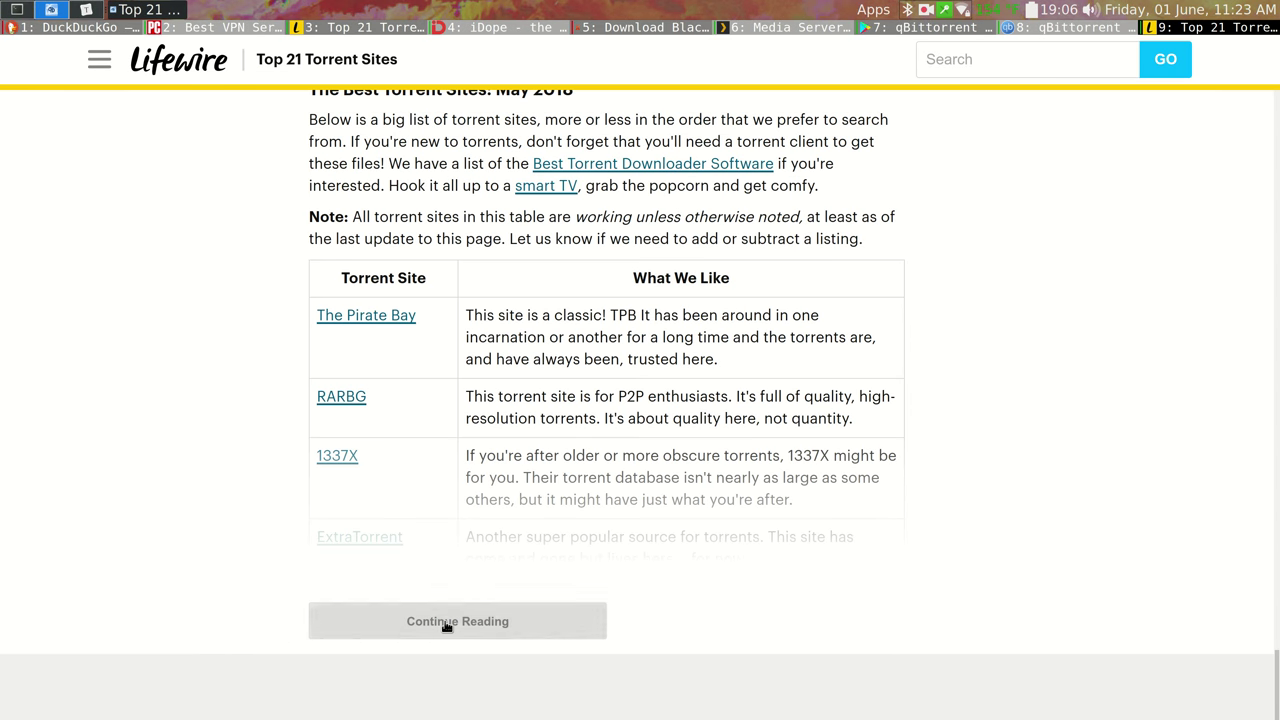
click(442, 621)
Open iDope in a new tab and switch to the 1337x site
scroll(389, 246, down, 3)
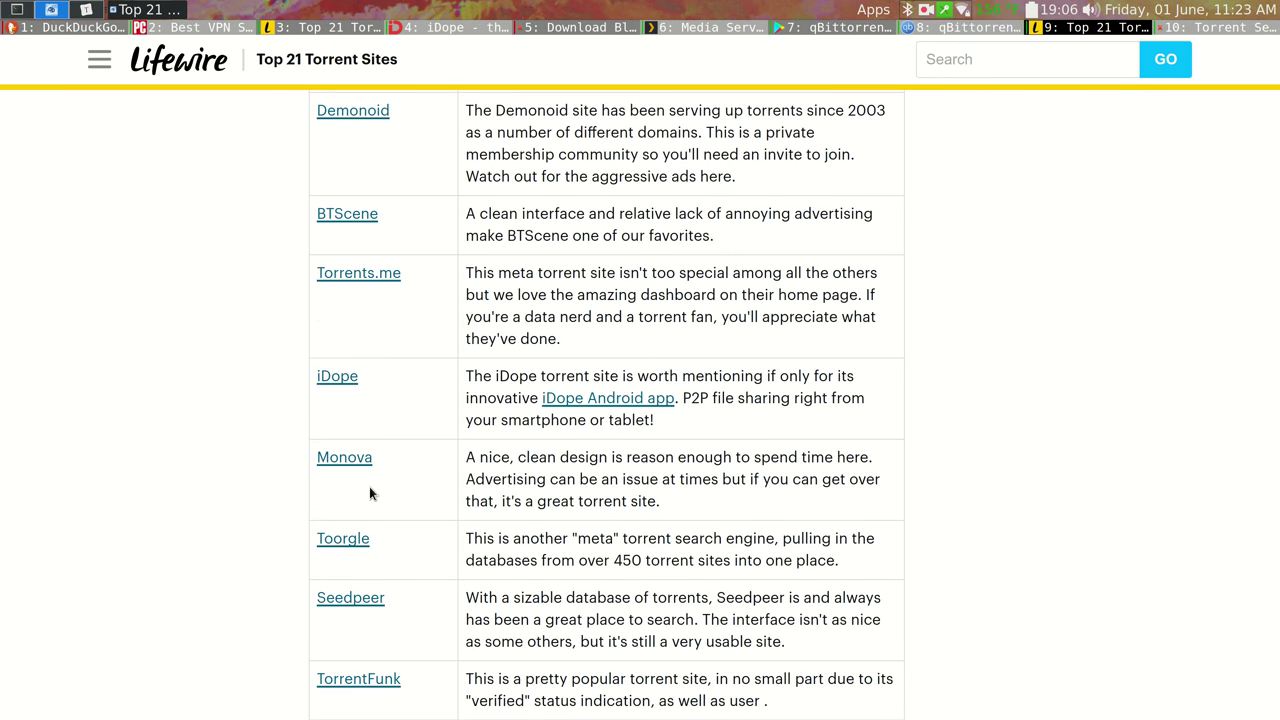
click(337, 378)
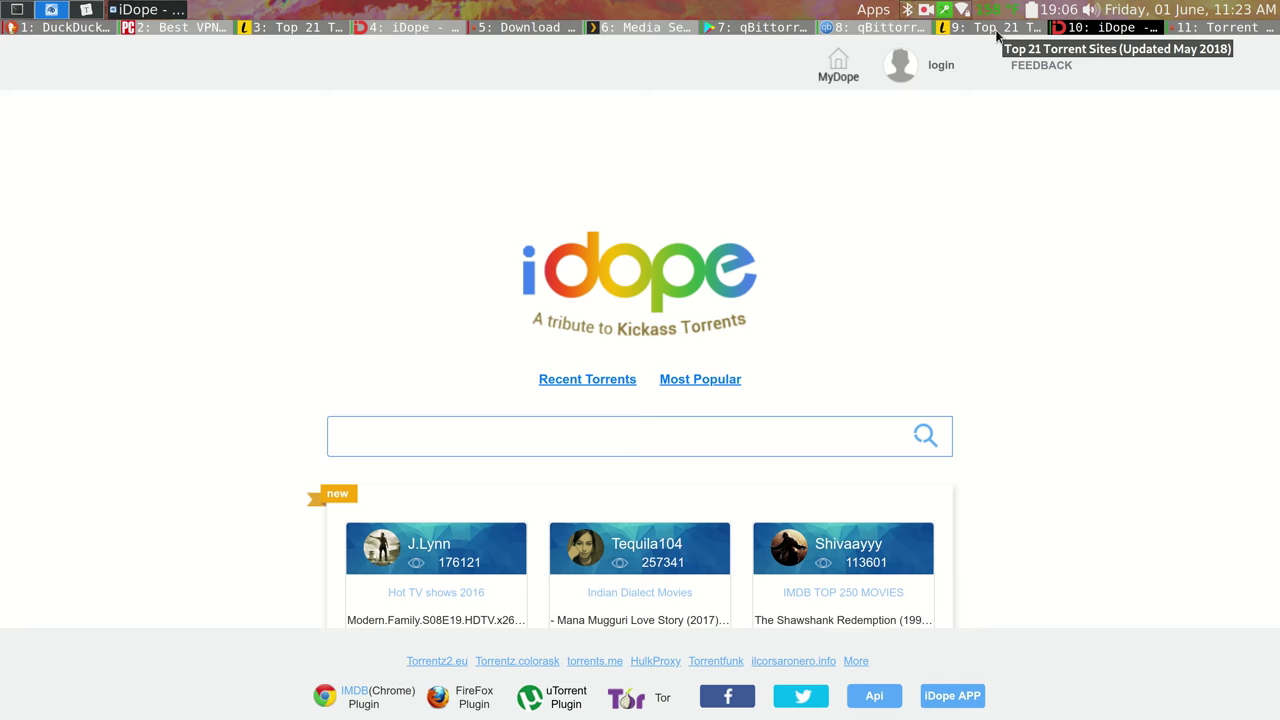
key(shift+j)
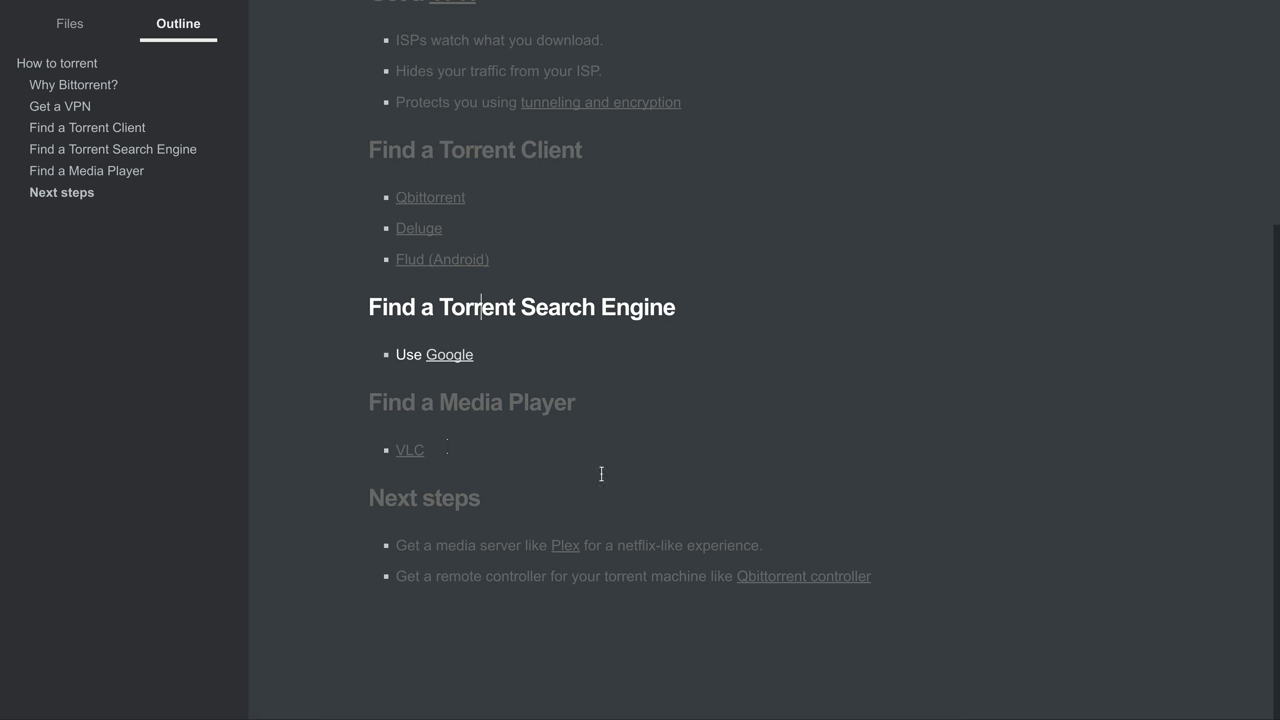
Follow the VLC link under Find a Media Player to the VideoLAN page
click(450, 449)
click(437, 449)
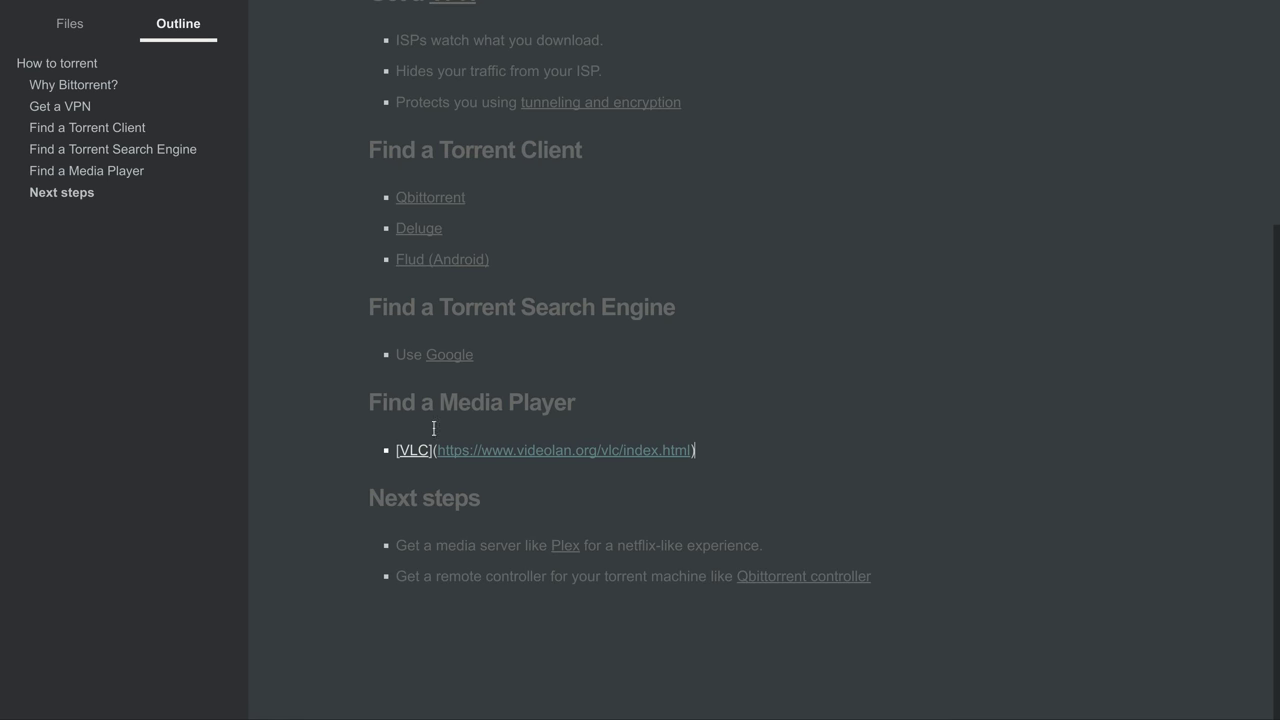
click(471, 408)
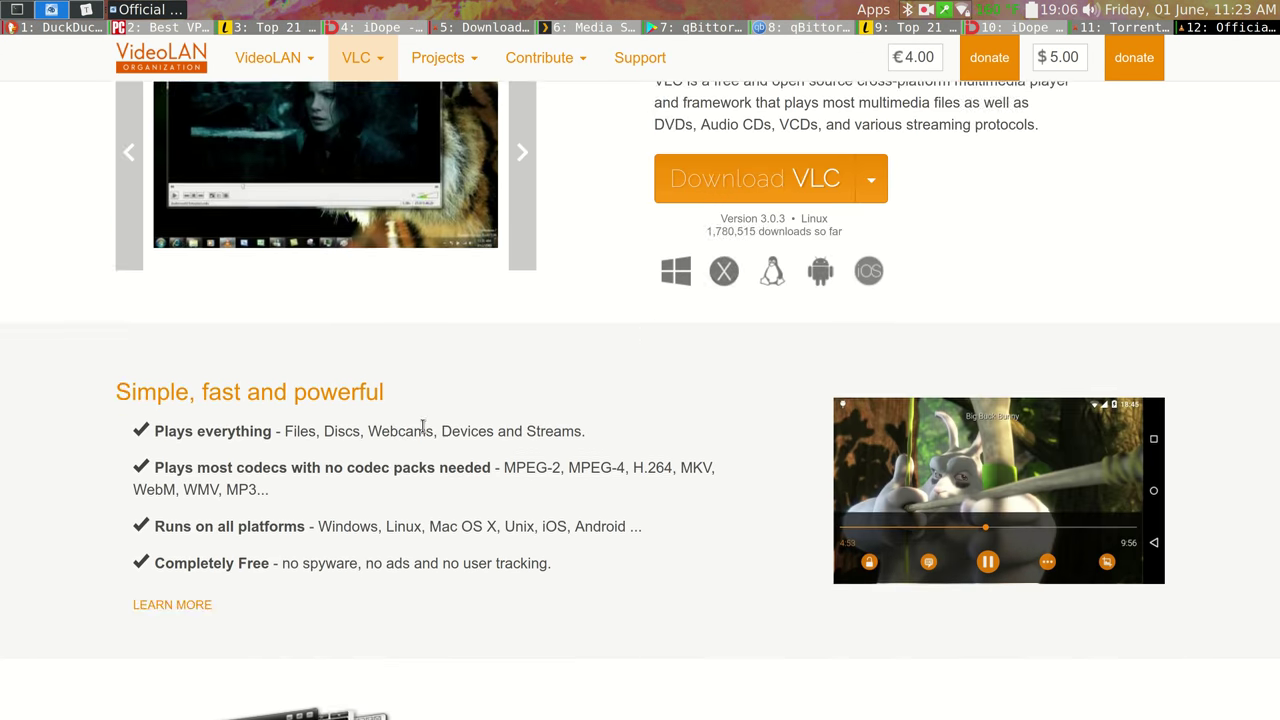
Skim the VideoLAN VLC page, then close it to reveal the 1337x tab
scroll(471, 397, down, 2)
scroll(623, 409, up, 6)
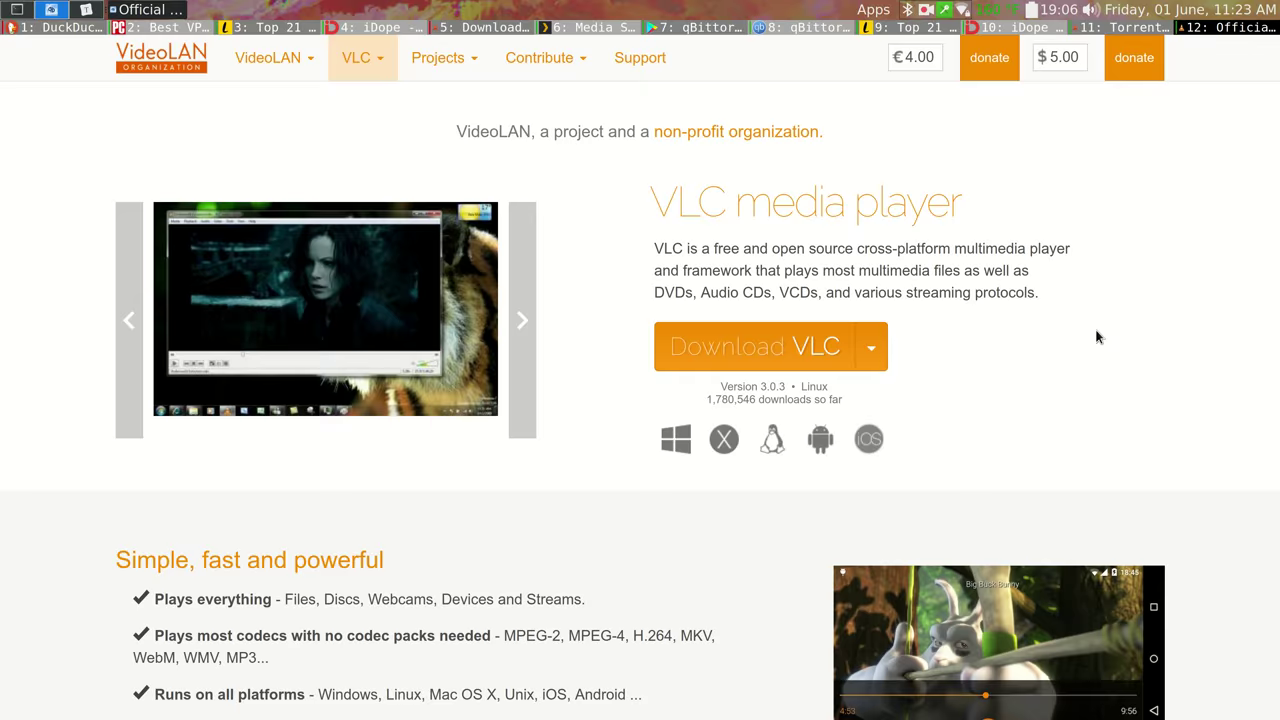
scroll(649, 383, down, 2)
scroll(811, 334, up, 2)
key(ctrl+w)
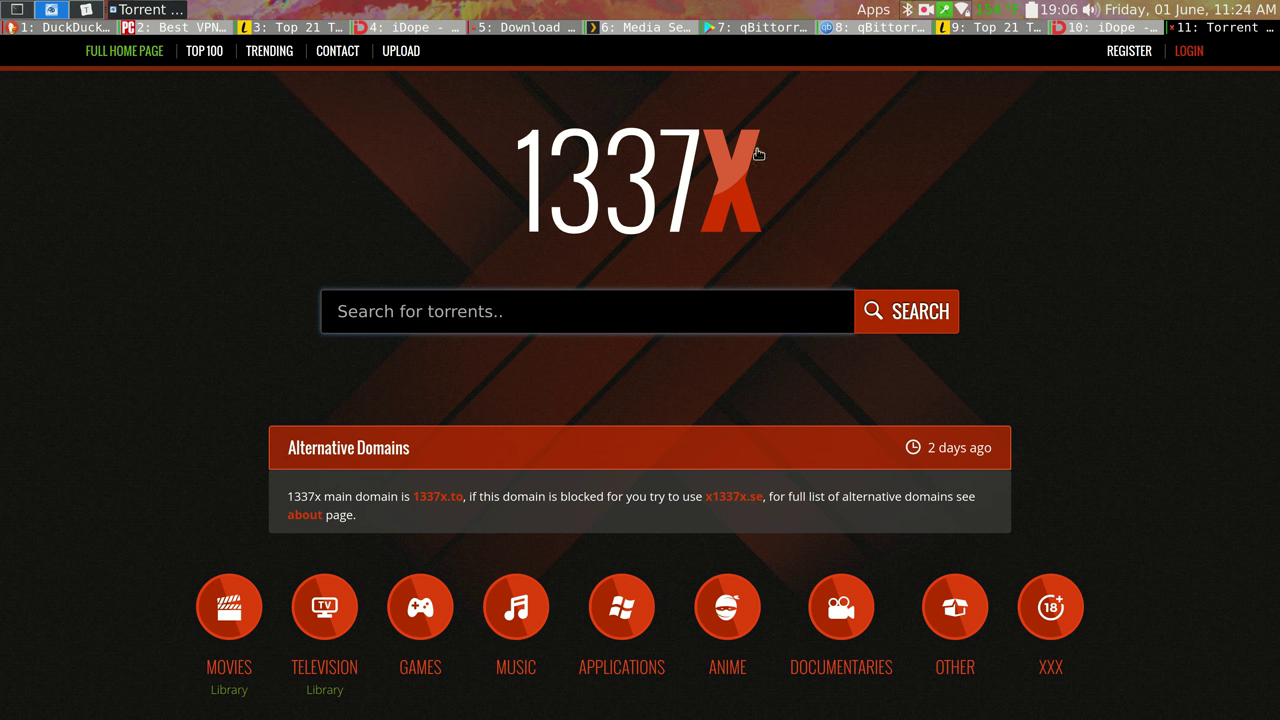
Search 1337x for 'black panther'
text(black panther)
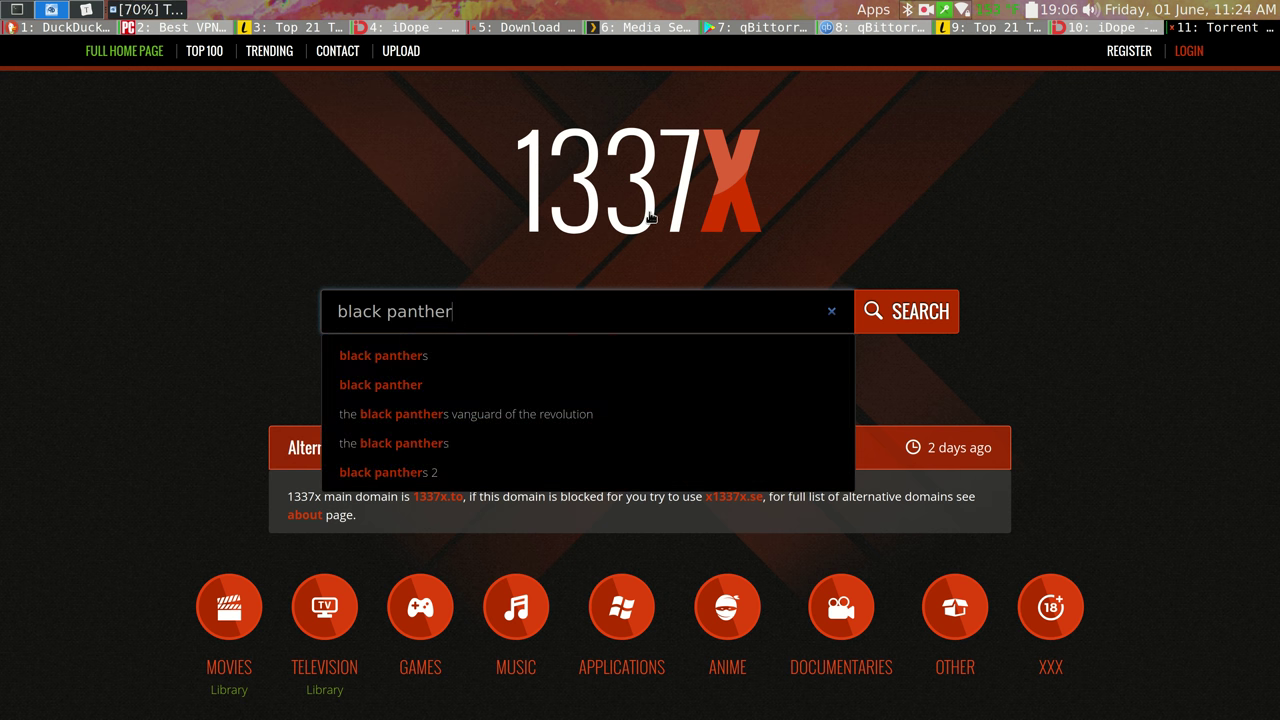
key(Return)
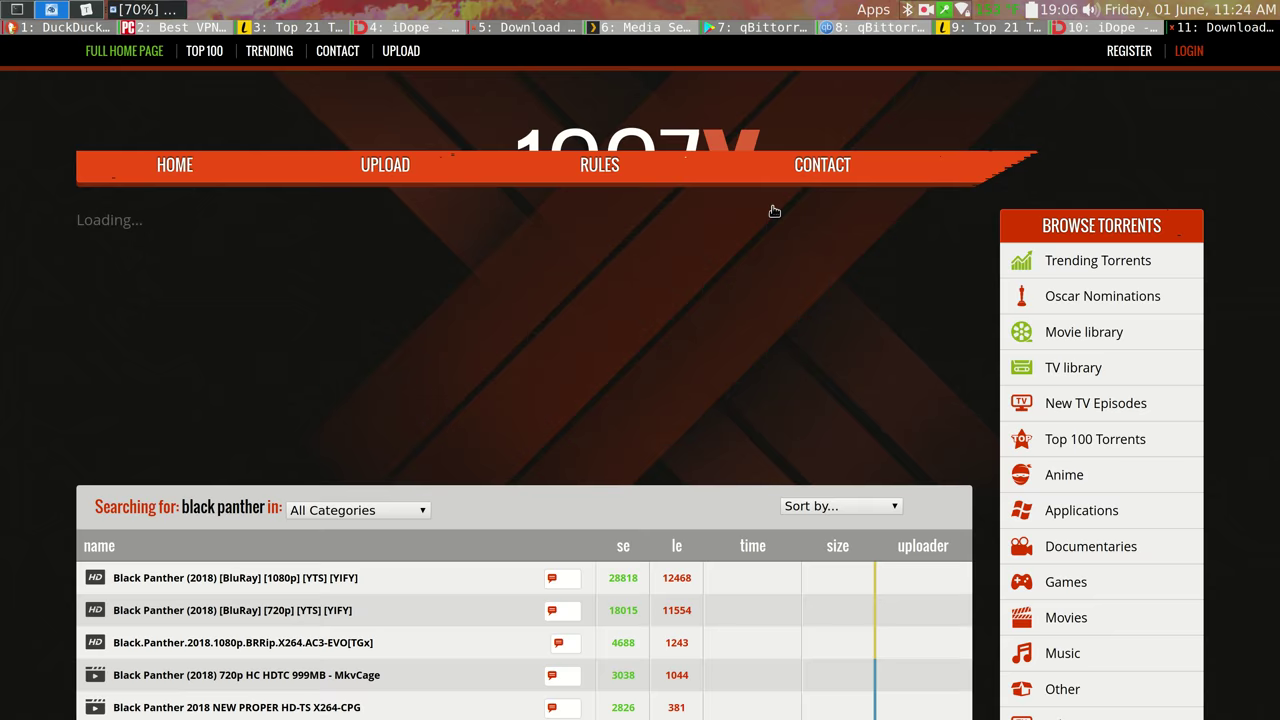
scroll(286, 287, down, 5)
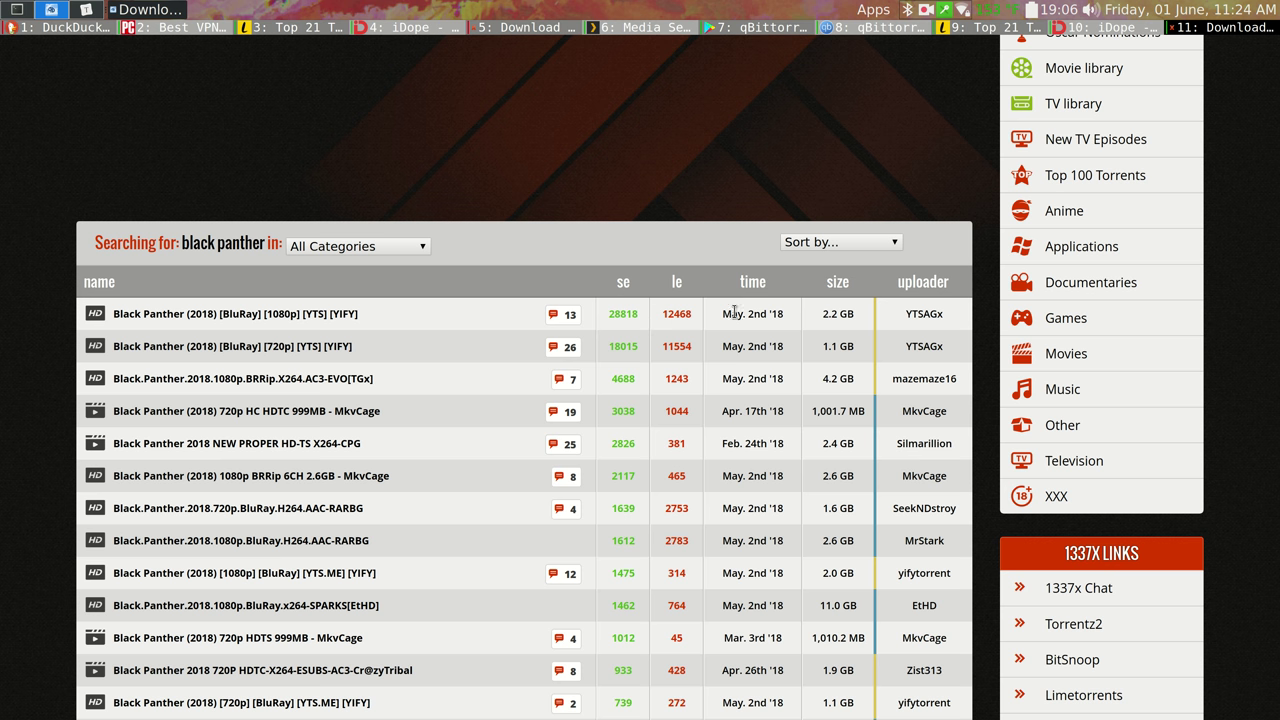
Compare the top result's 28818 seeders and 12468 leechers, then open that 1080p torrent
double_click(622, 314)
double_click(676, 314)
double_click(613, 314)
scroll(628, 346, down, 1)
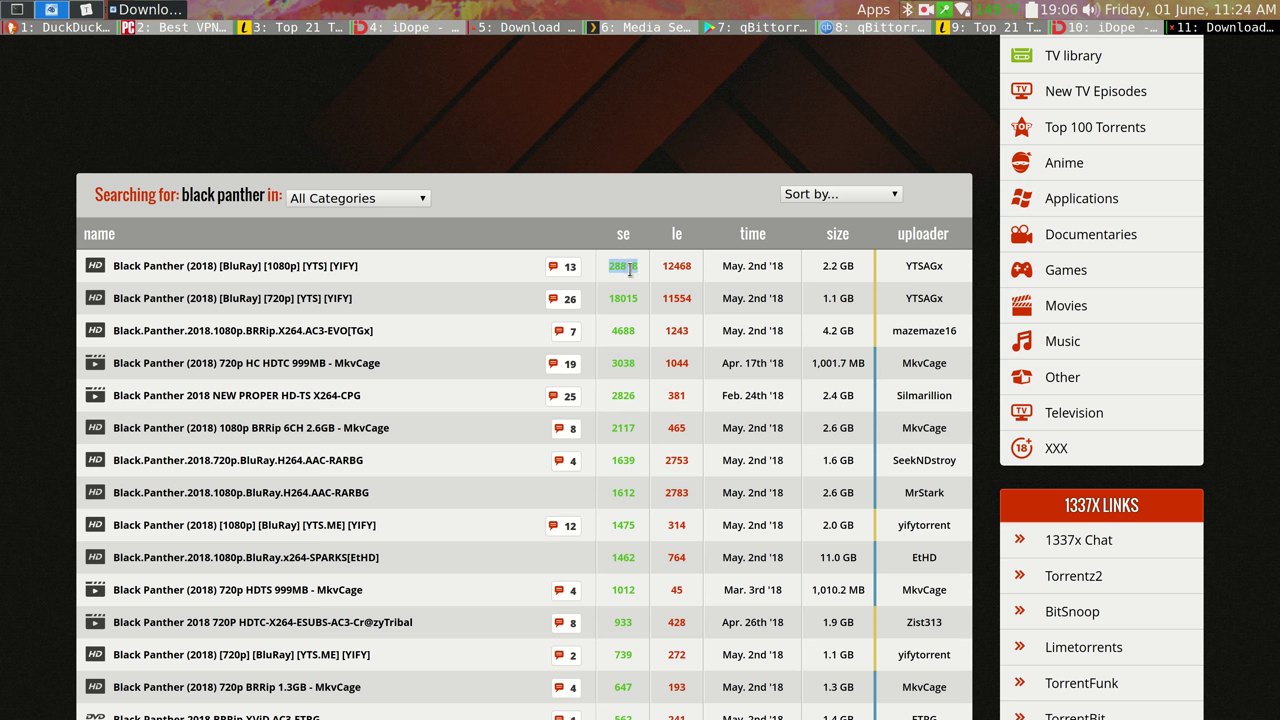
click(624, 279)
double_click(628, 267)
click(264, 272)
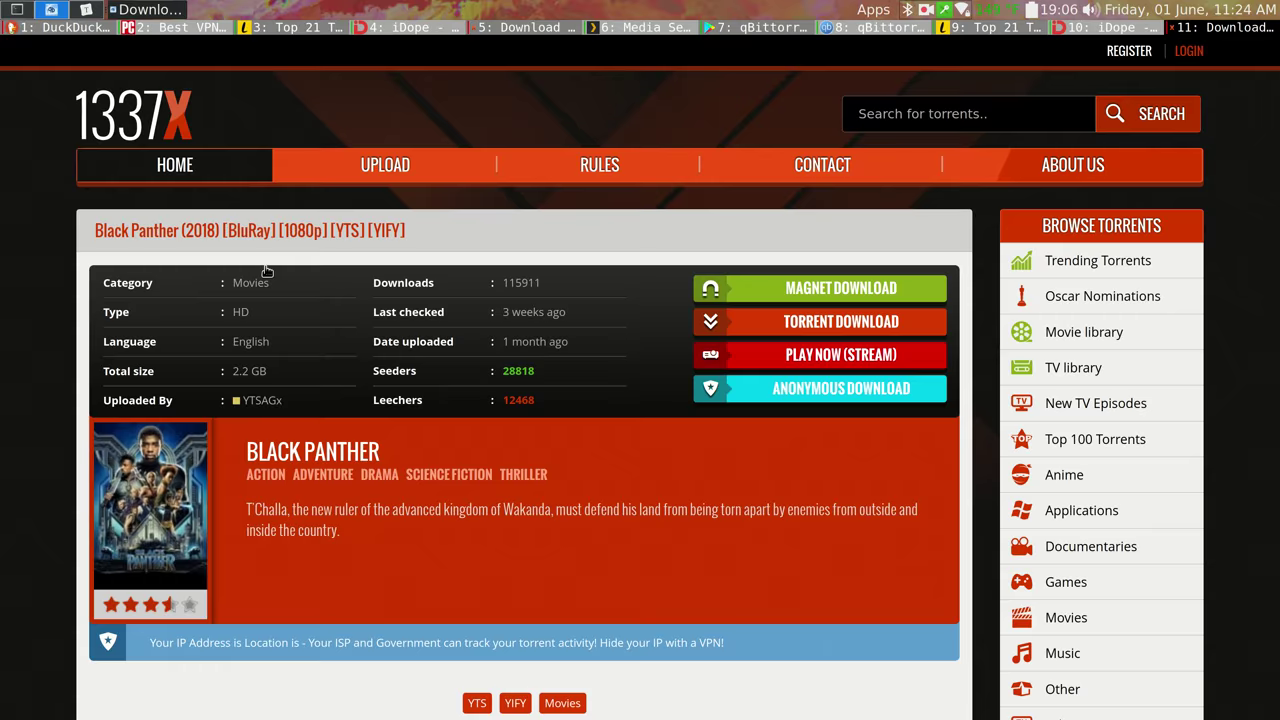
Send the Black Panther torrent to qBittorrent with the Magnet Download button
scroll(660, 440, down, 1)
scroll(656, 415, up, 1)
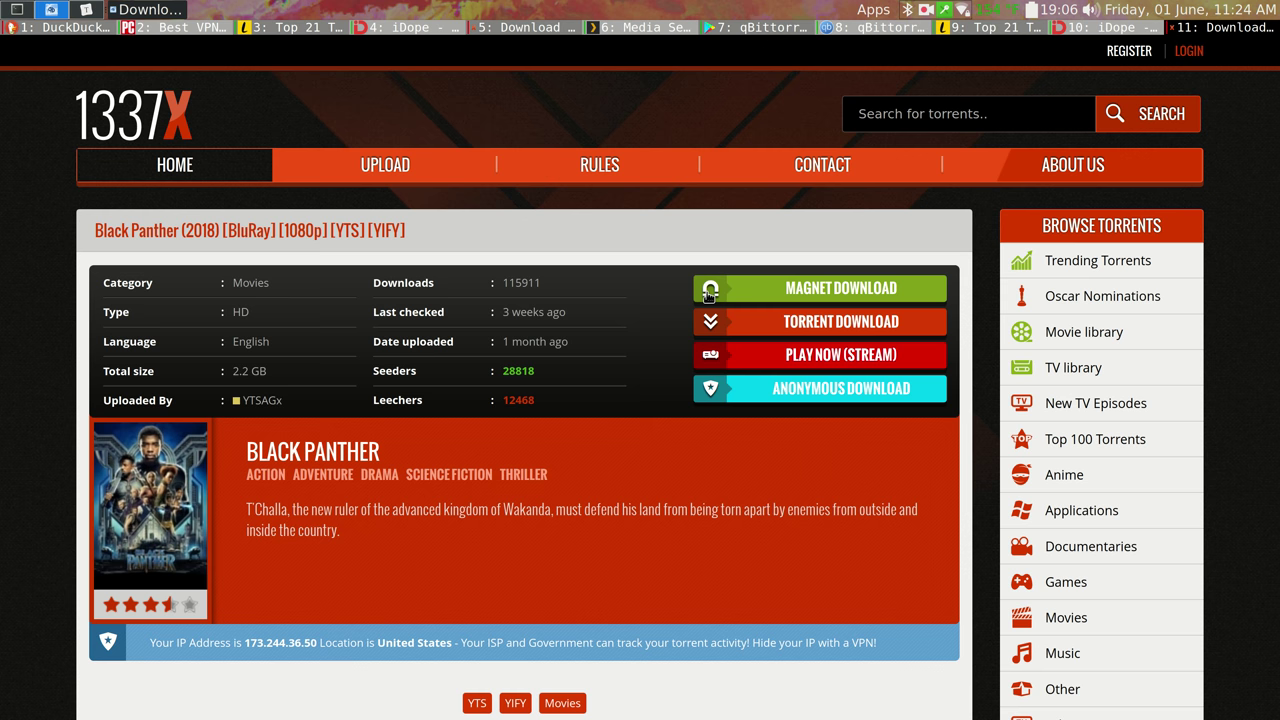
click(803, 290)
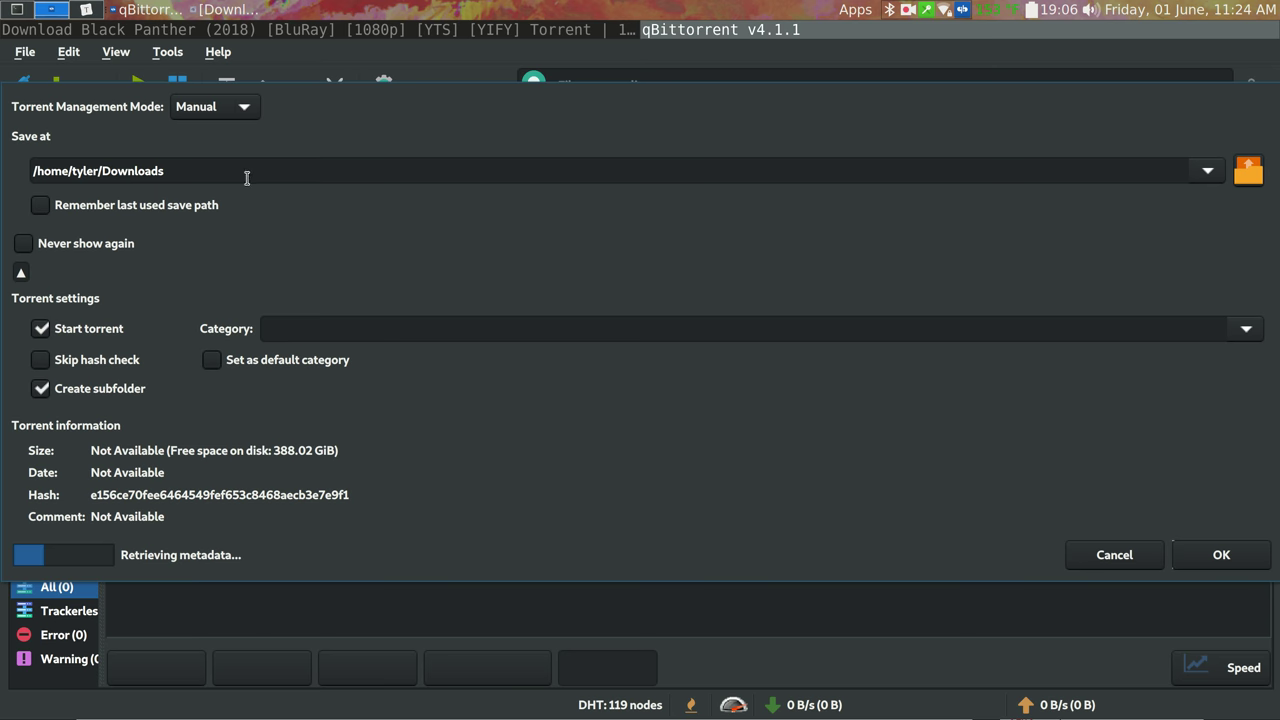
Change the torrent's save location from Downloads to Videos
drag(186, 172, 90, 172)
double_click(134, 172)
text(V)
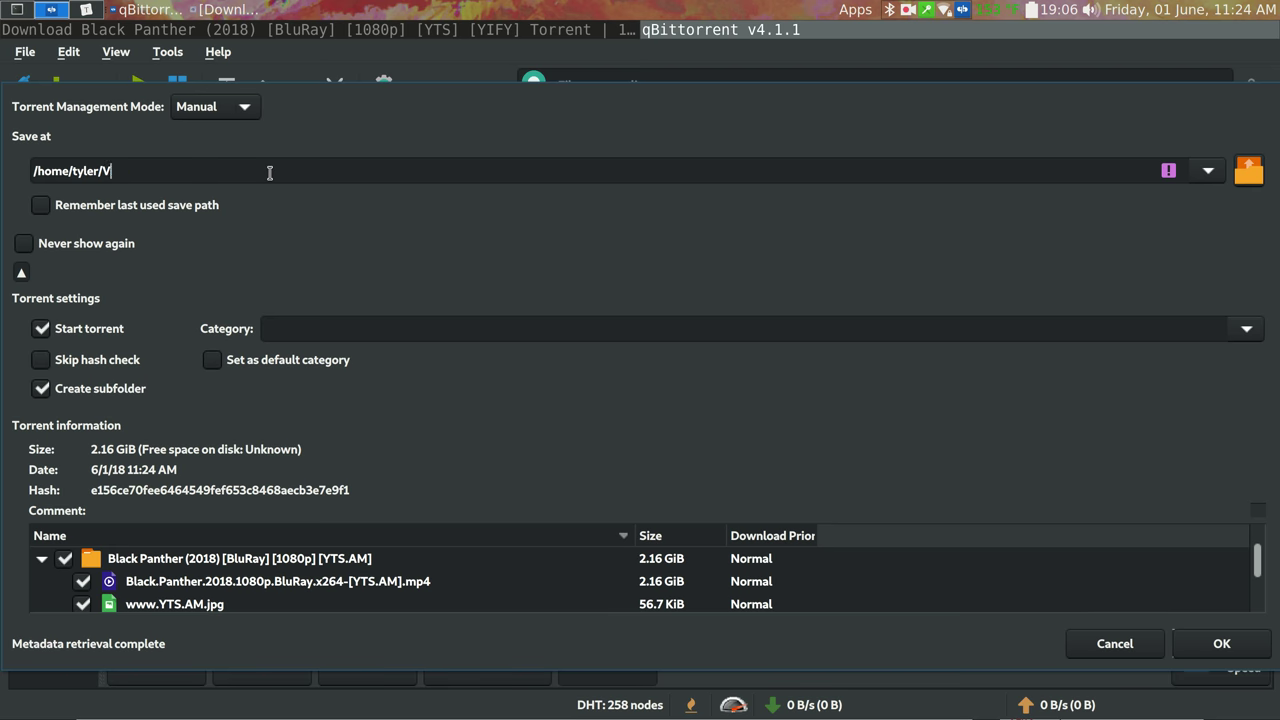
text(ideos)
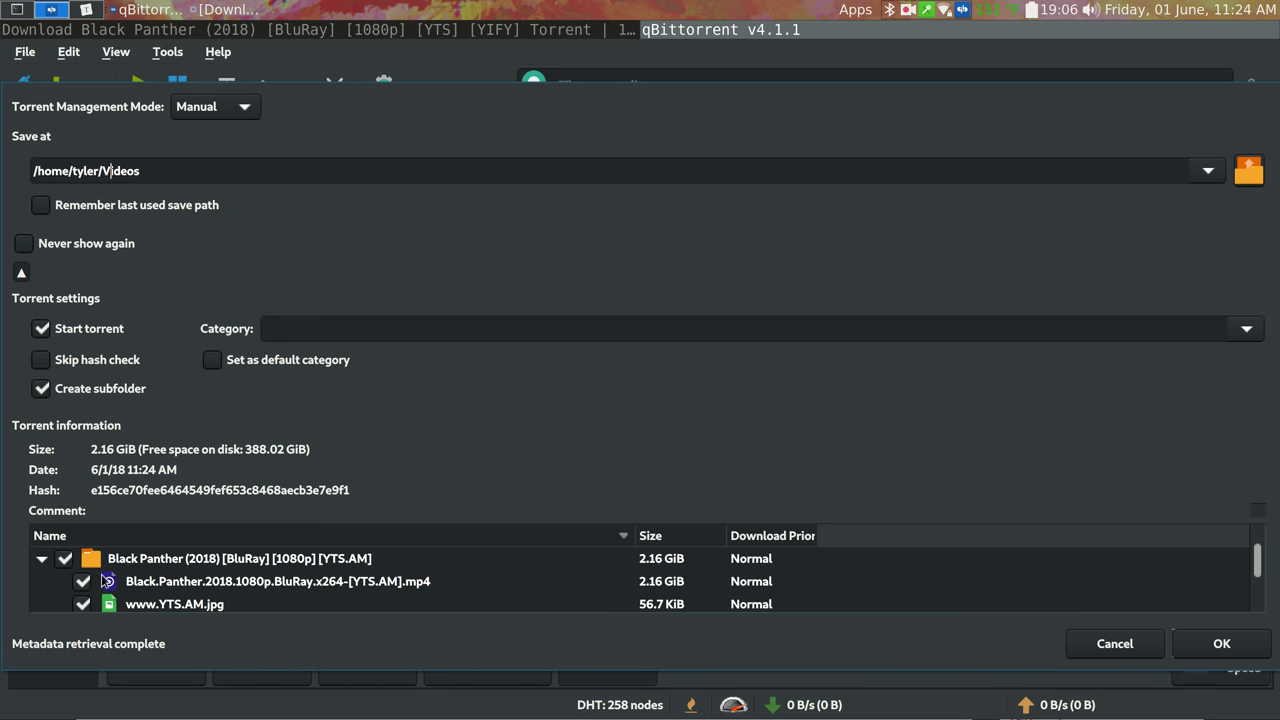
Select the Black Panther folder and look through the torrent's file list
click(166, 570)
scroll(166, 570, down, 1)
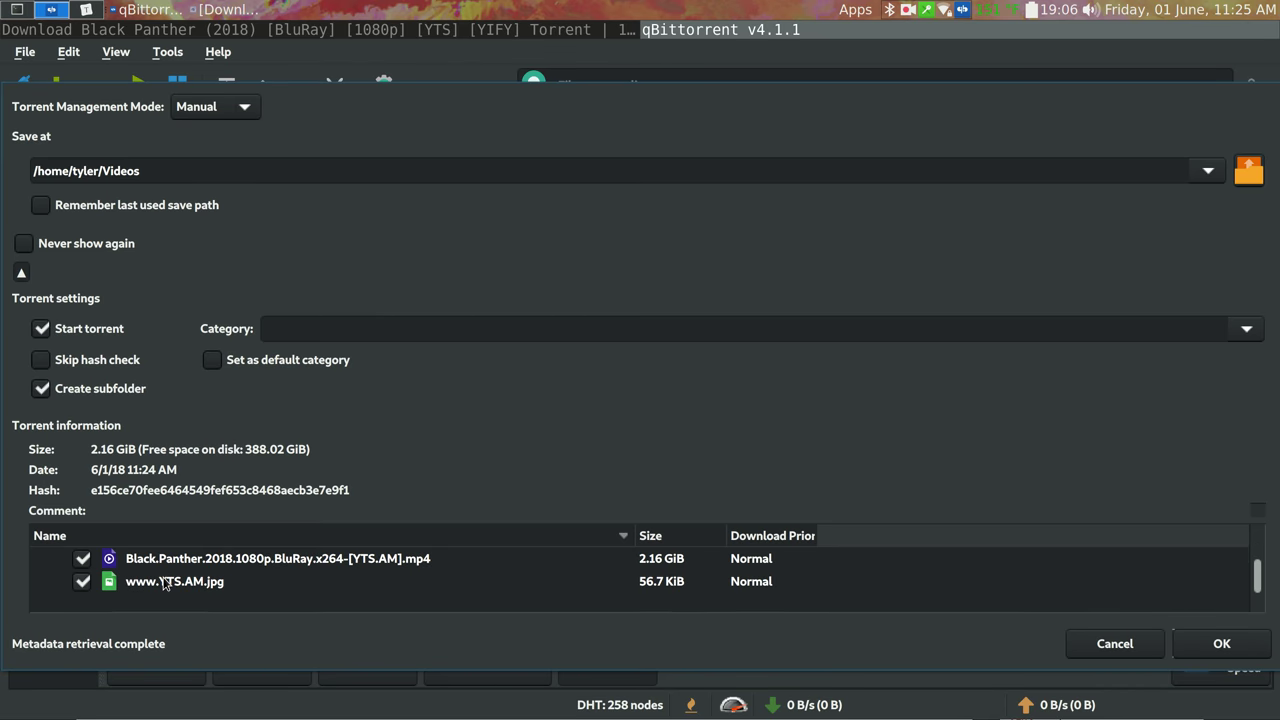
scroll(114, 572, up, 1)
scroll(121, 572, down, 1)
scroll(140, 580, up, 1)
scroll(140, 582, down, 1)
scroll(145, 585, up, 1)
scroll(145, 588, down, 1)
scroll(148, 588, up, 1)
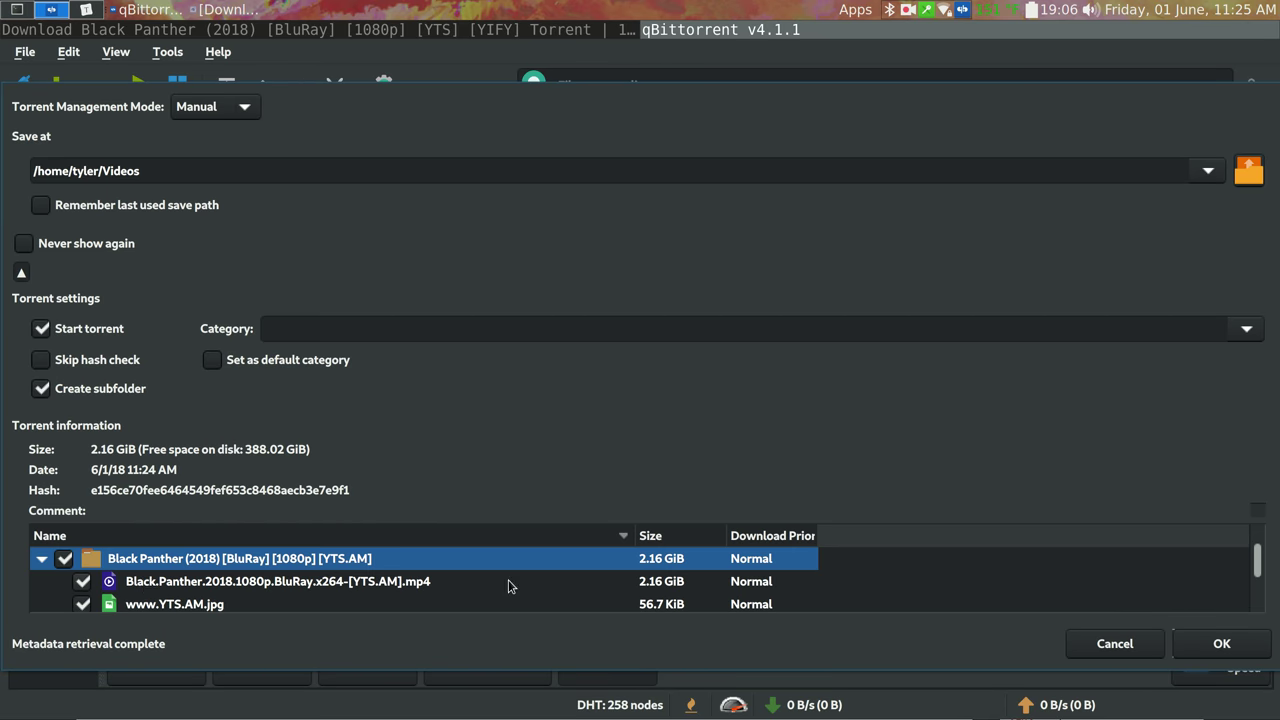
Add the torrent and enable Download in sequential order for Black Panther
click(1238, 657)
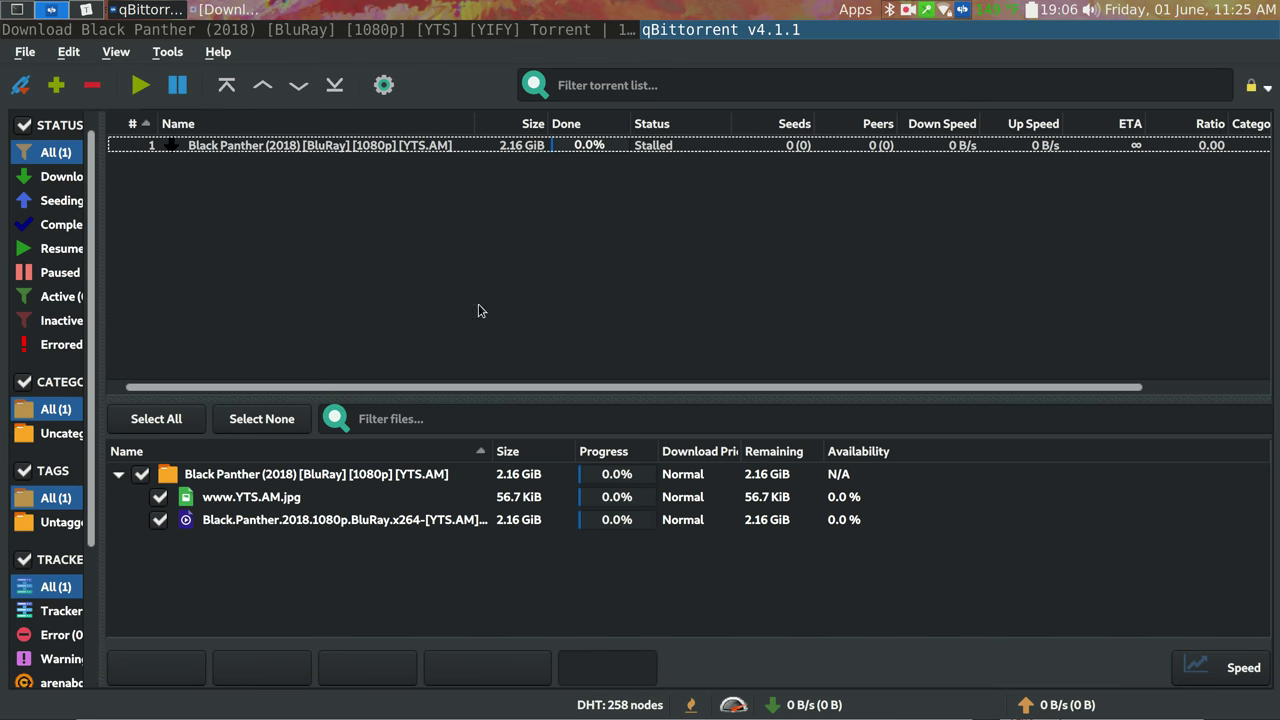
click(355, 152)
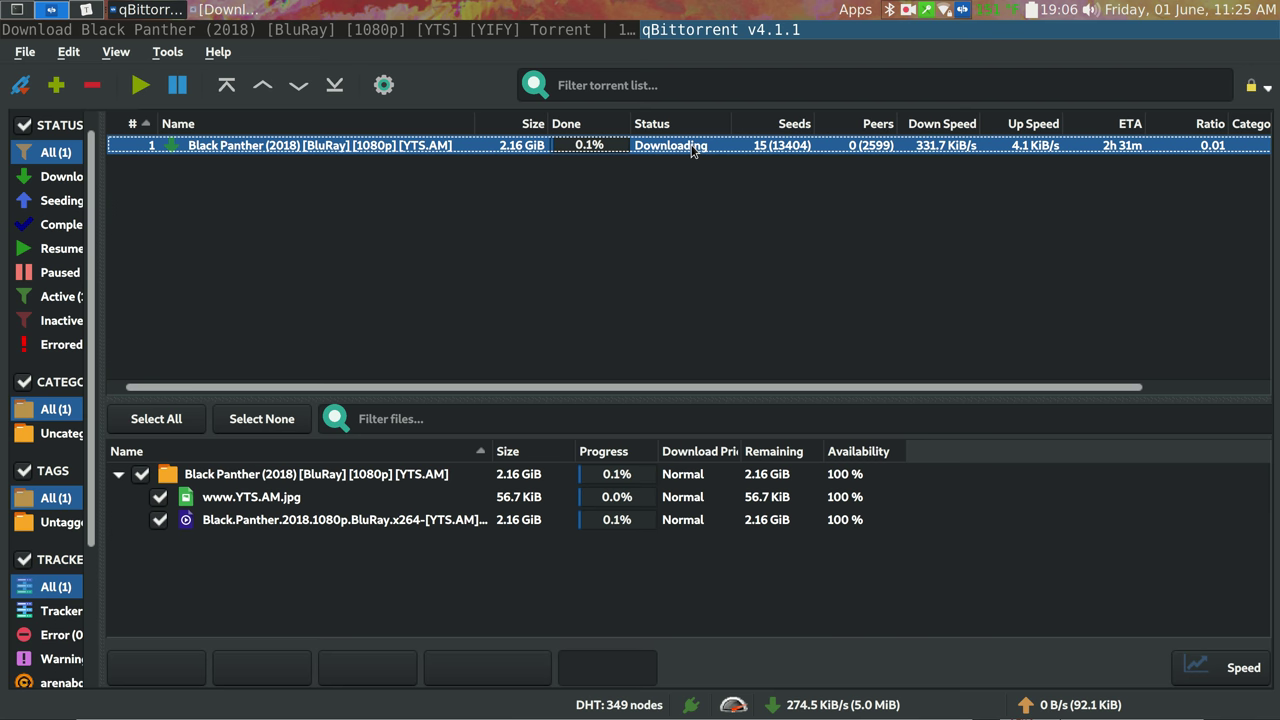
right_click(393, 150)
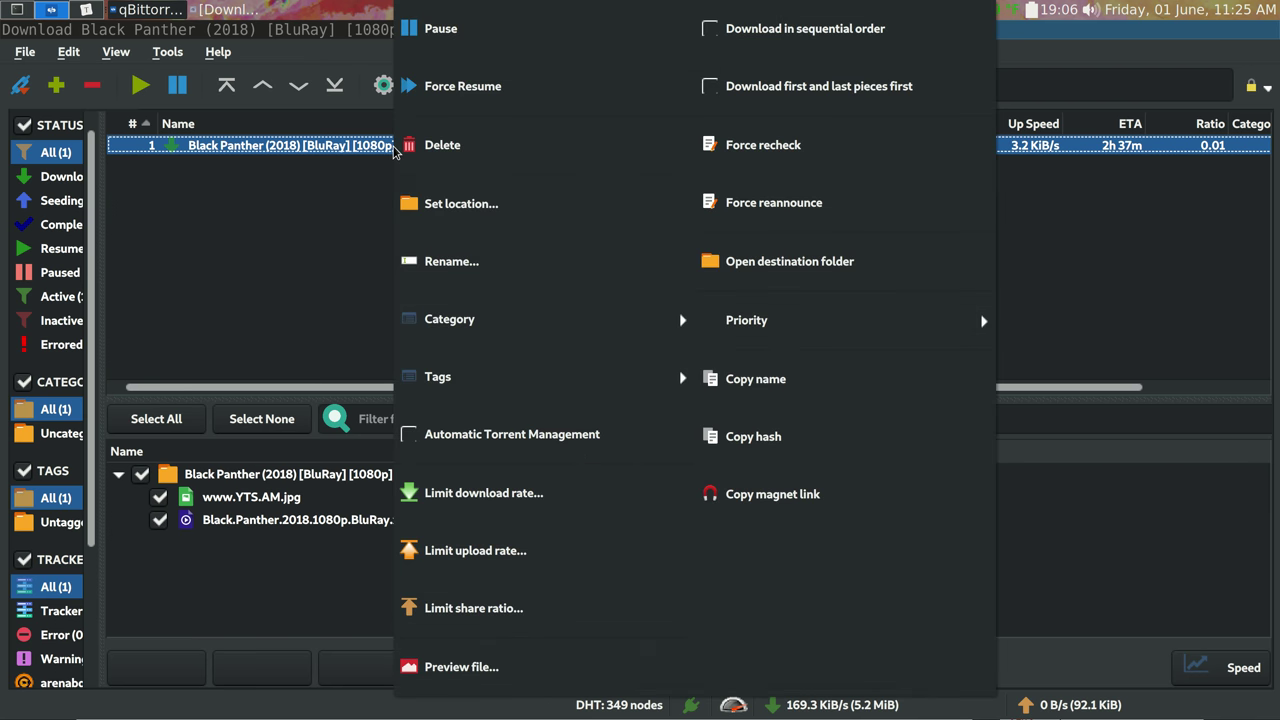
click(822, 41)
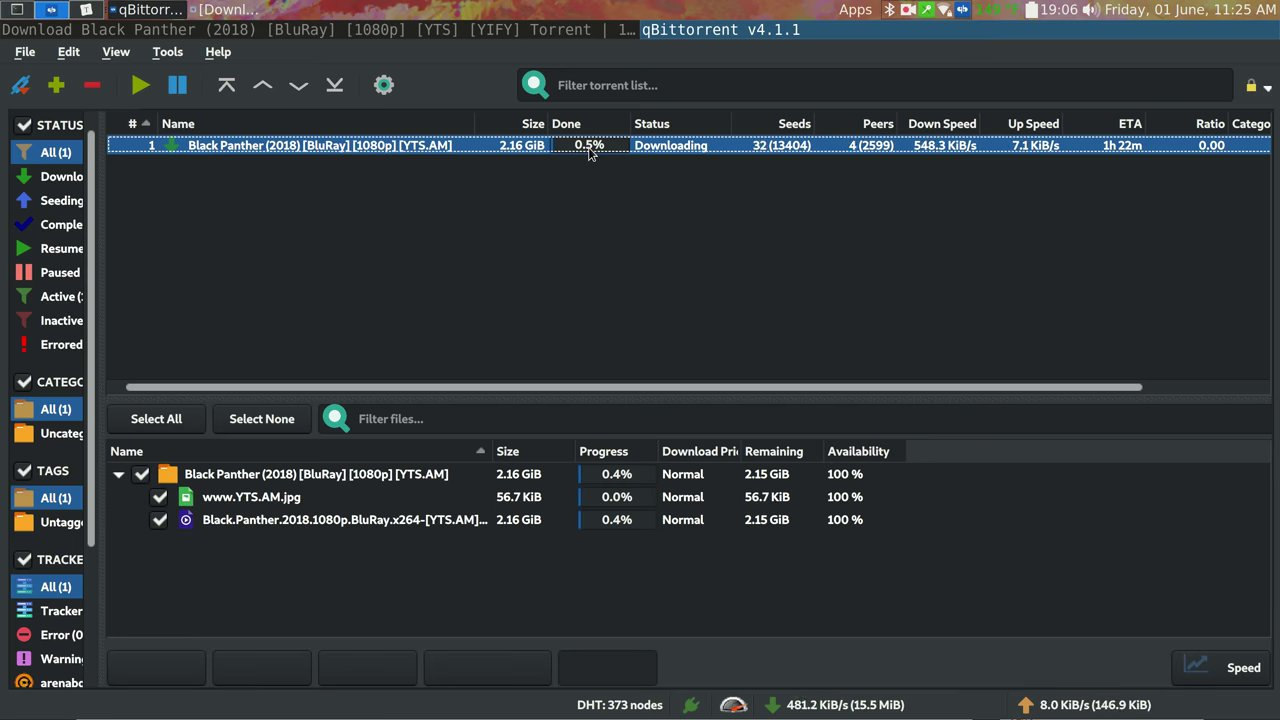
Clear the screen to the desktop and launch Nautilus via 'nauti'
key(alt+Tab)
key(ctrl+q)
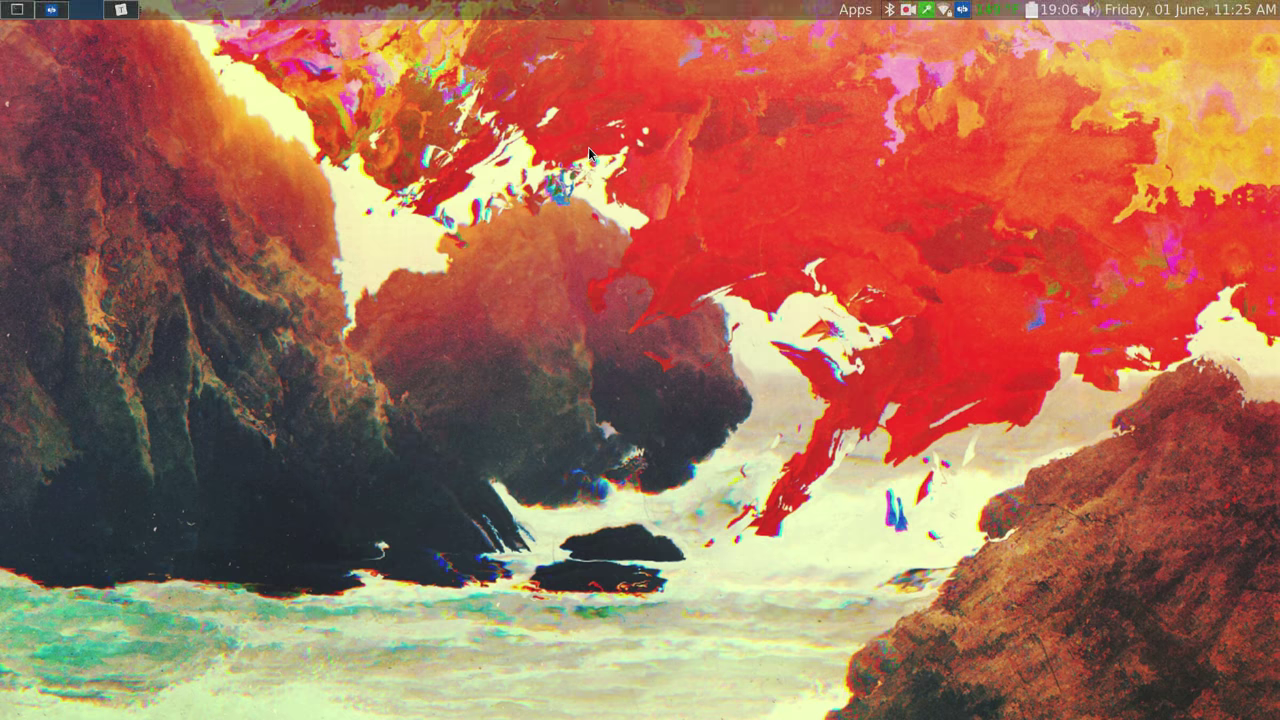
key(super+d)
text(nauti)
key(Return)
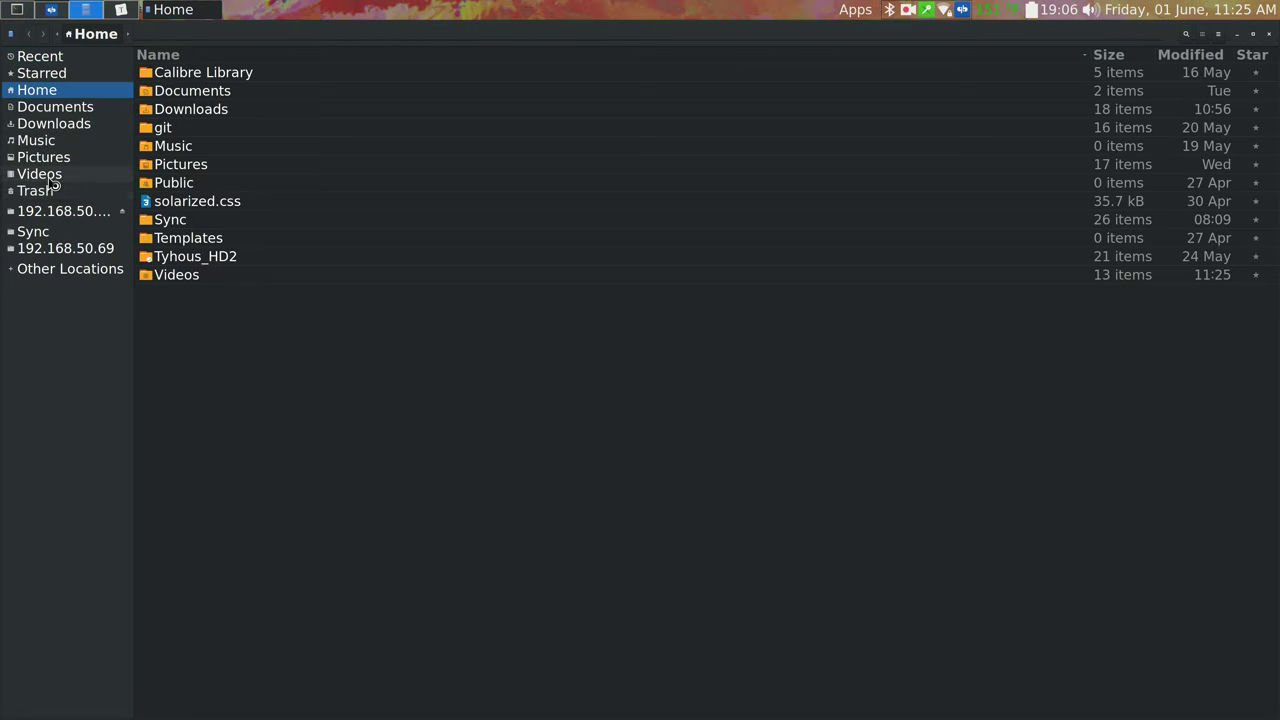
Play the Black Panther mp4 from Videos > Black Panther in mpv Media Player
click(52, 176)
double_click(257, 77)
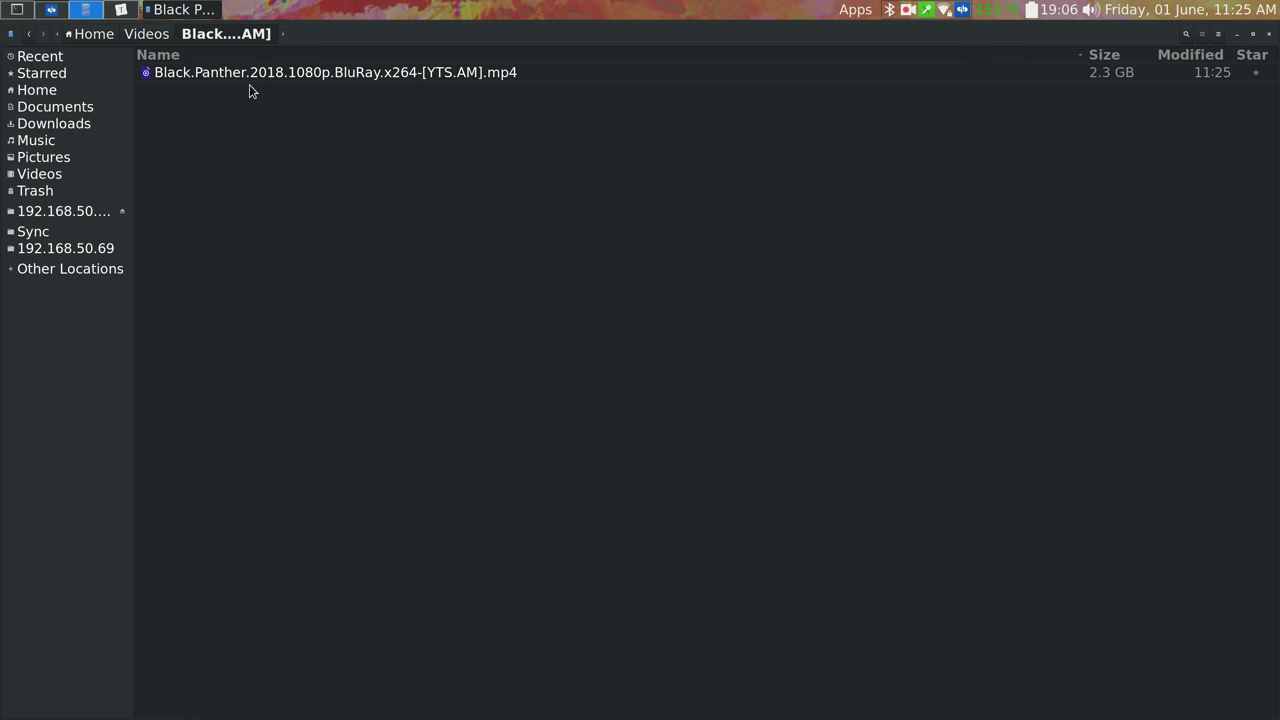
right_click(376, 80)
click(400, 88)
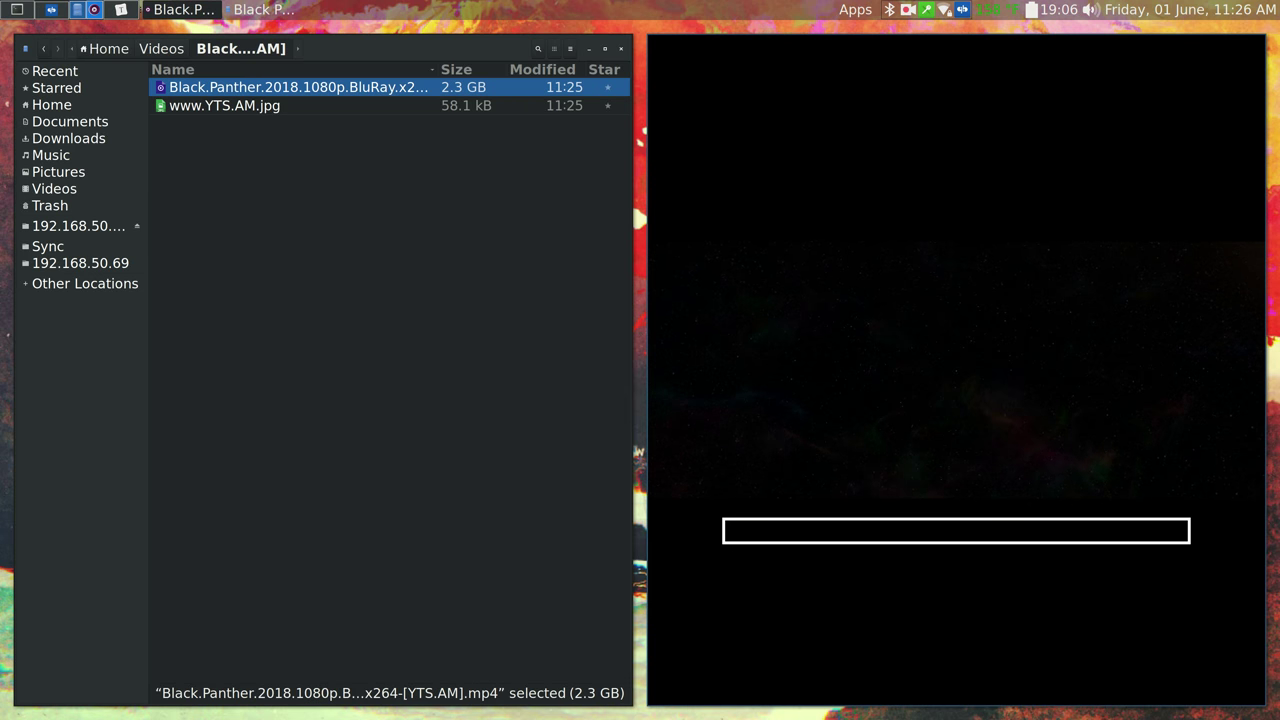
mouse_move(903, 397)
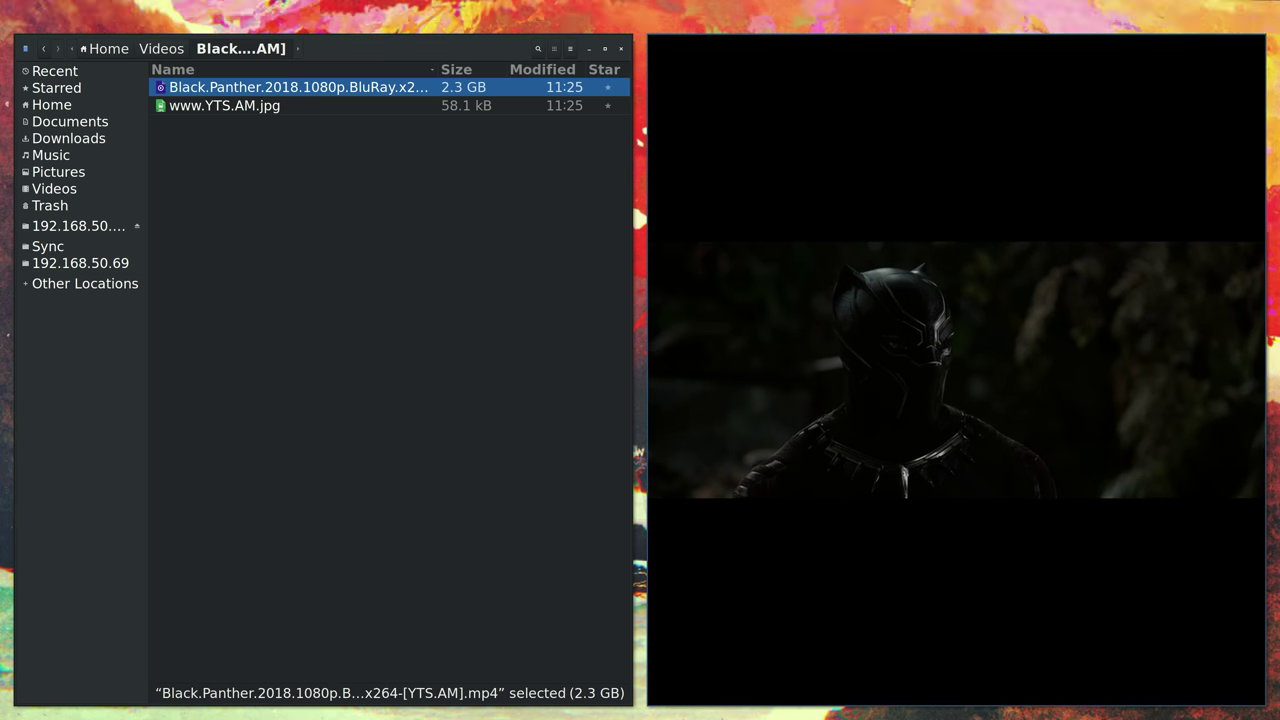
Close mpv, return to qBittorrent, and reselect the Black Panther torrent
key(q)
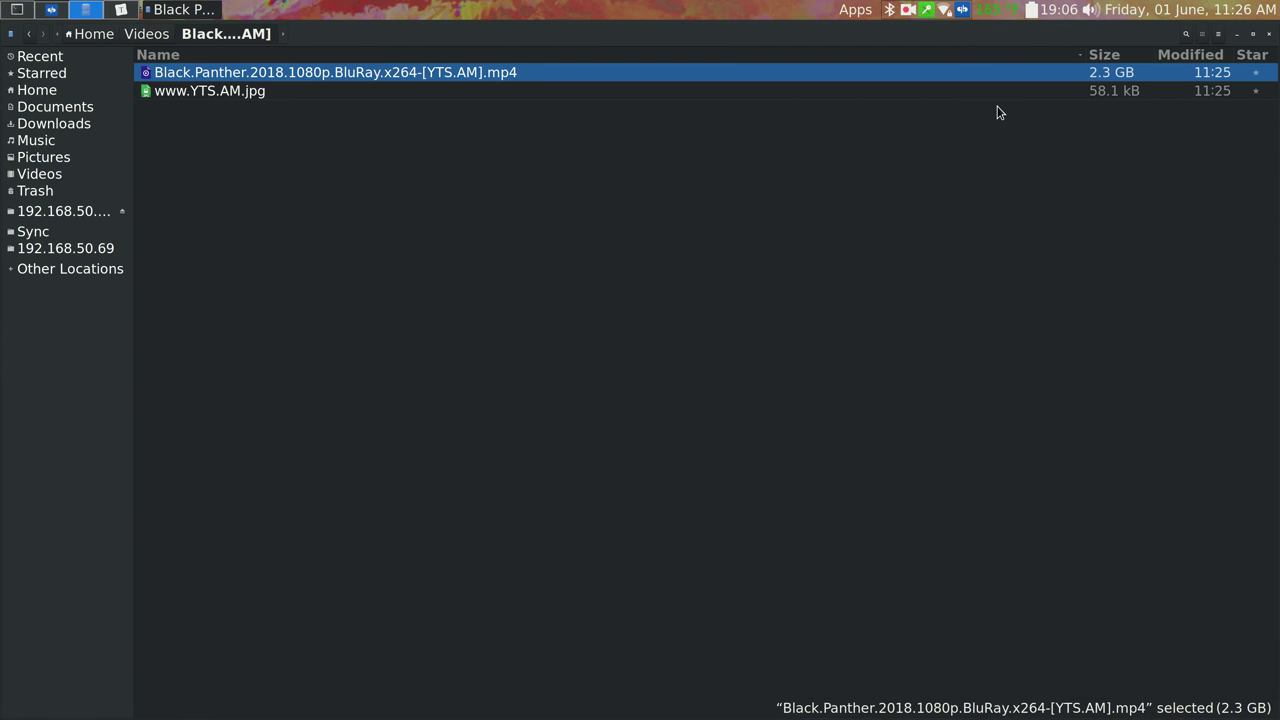
key(ctrl+alt+Left)
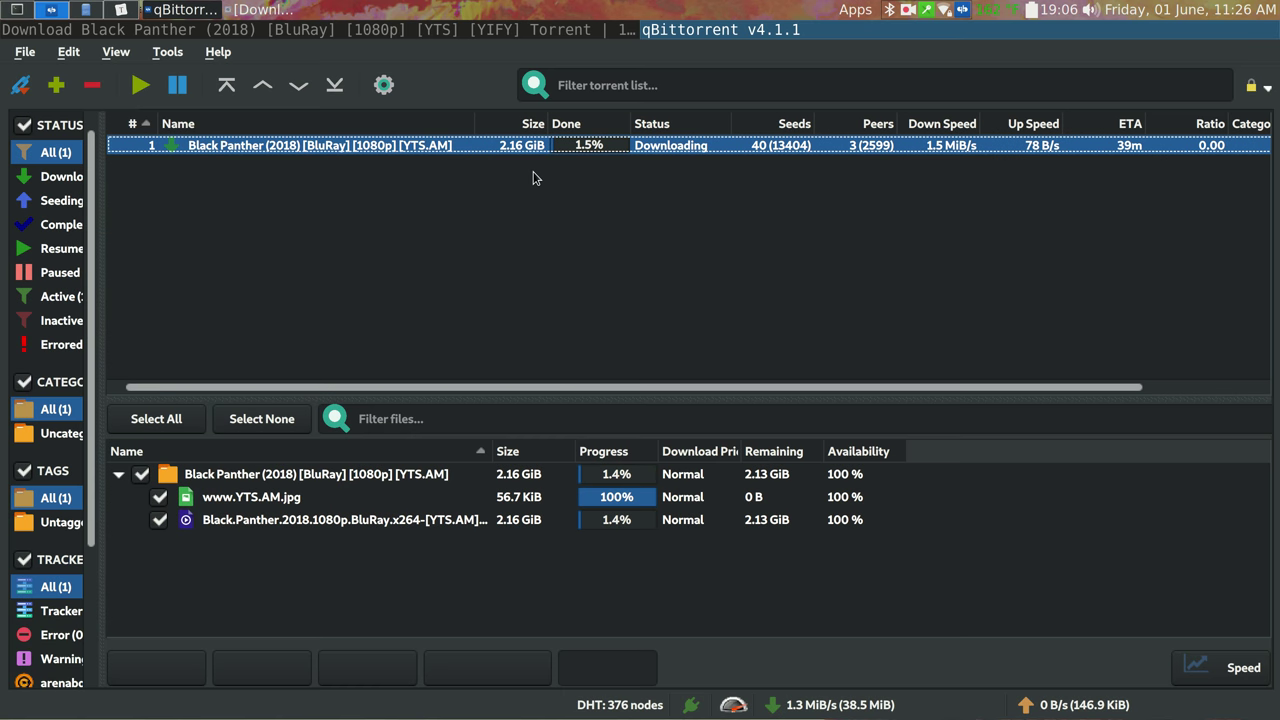
right_click(678, 150)
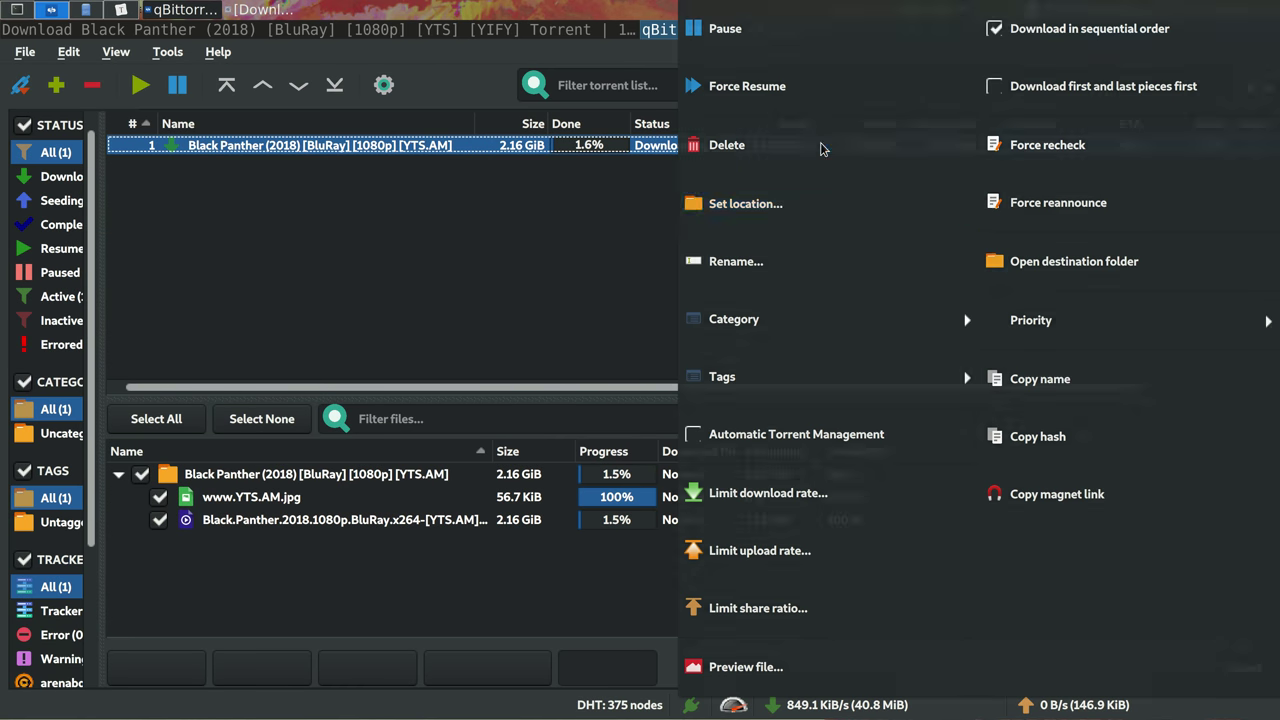
click(605, 168)
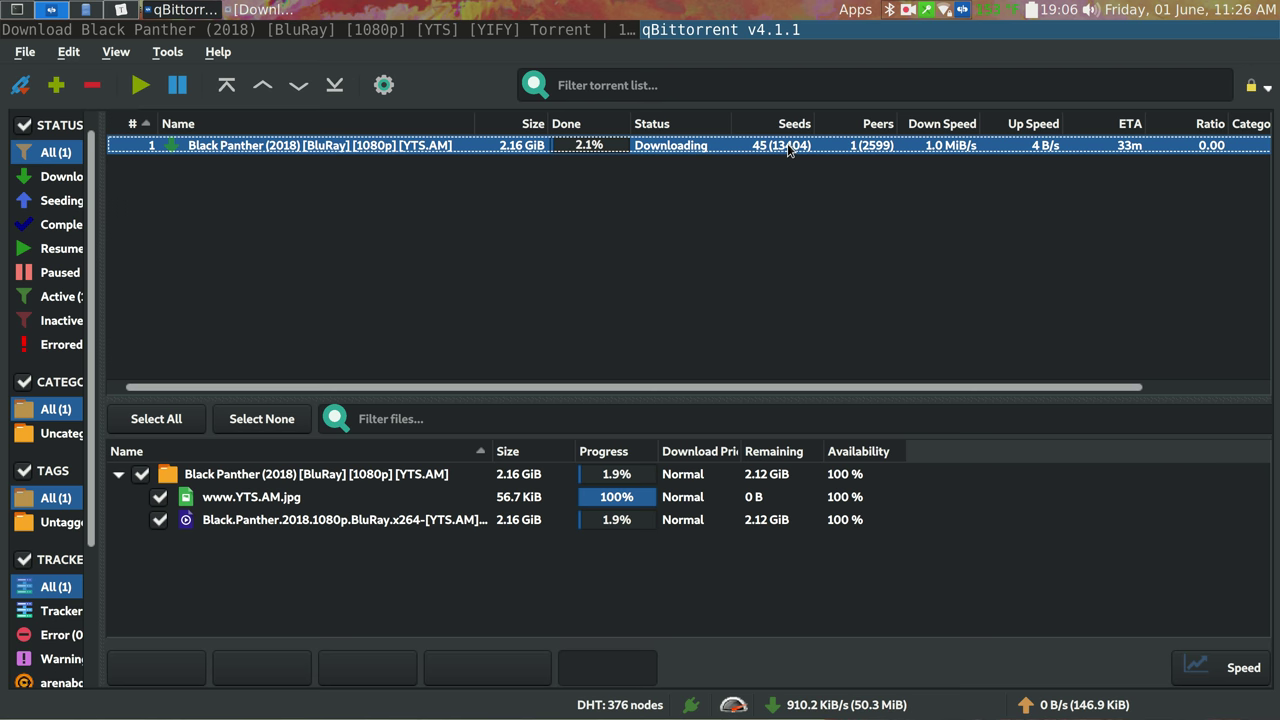
click(766, 234)
mouse_move(632, 390)
mouse_down()
mouse_move(660, 388)
mouse_move(634, 390)
mouse_up()
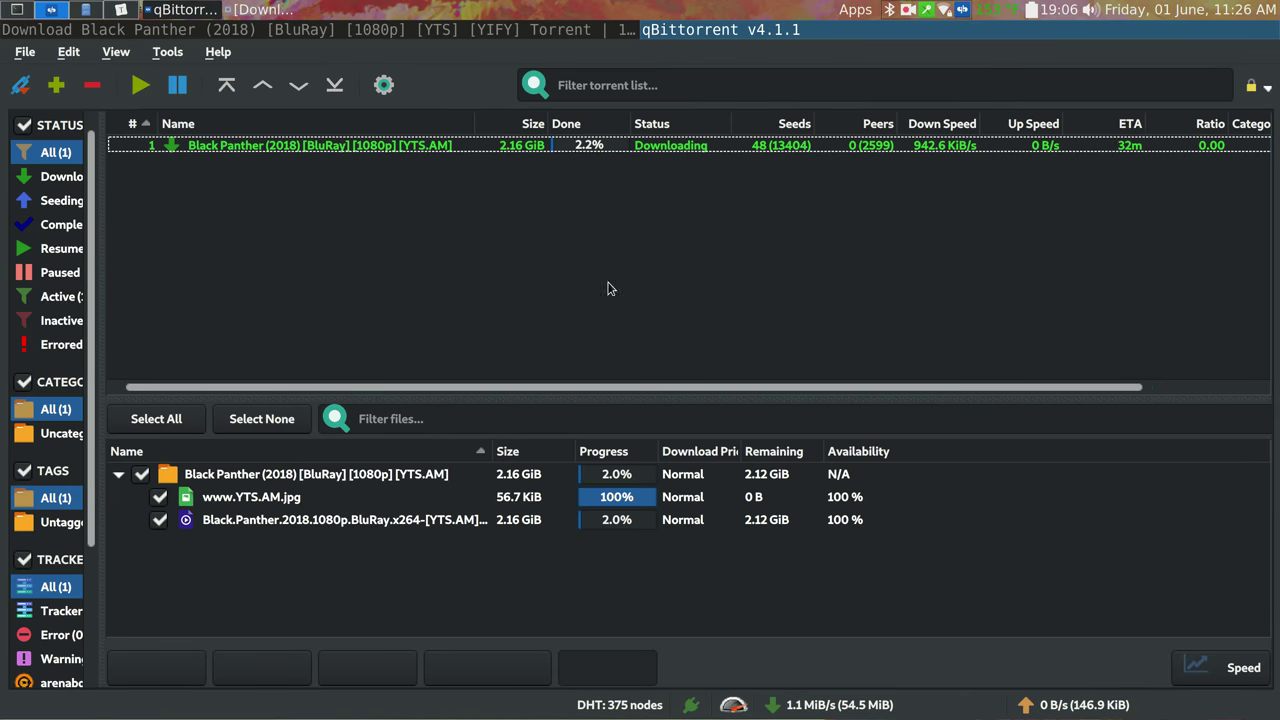
click(680, 152)
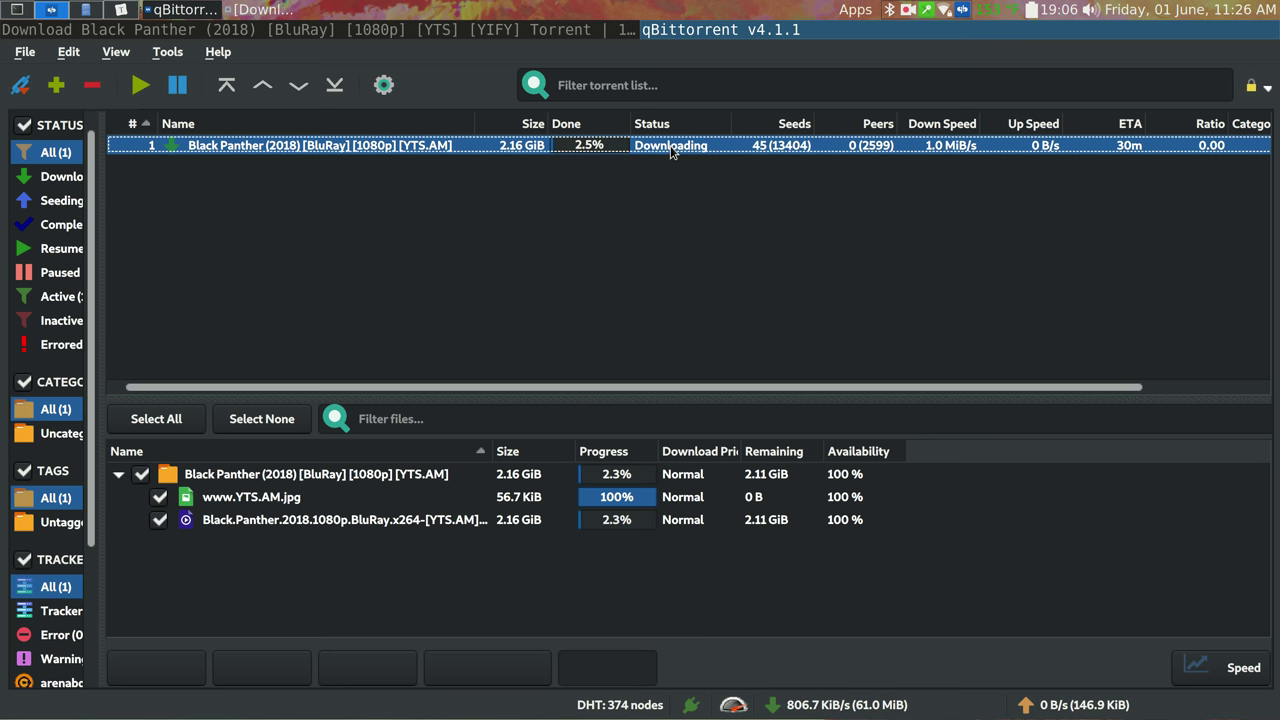
Delete the Black Panther torrent in qBittorrent, including its downloaded files on the hard disk
right_click(671, 150)
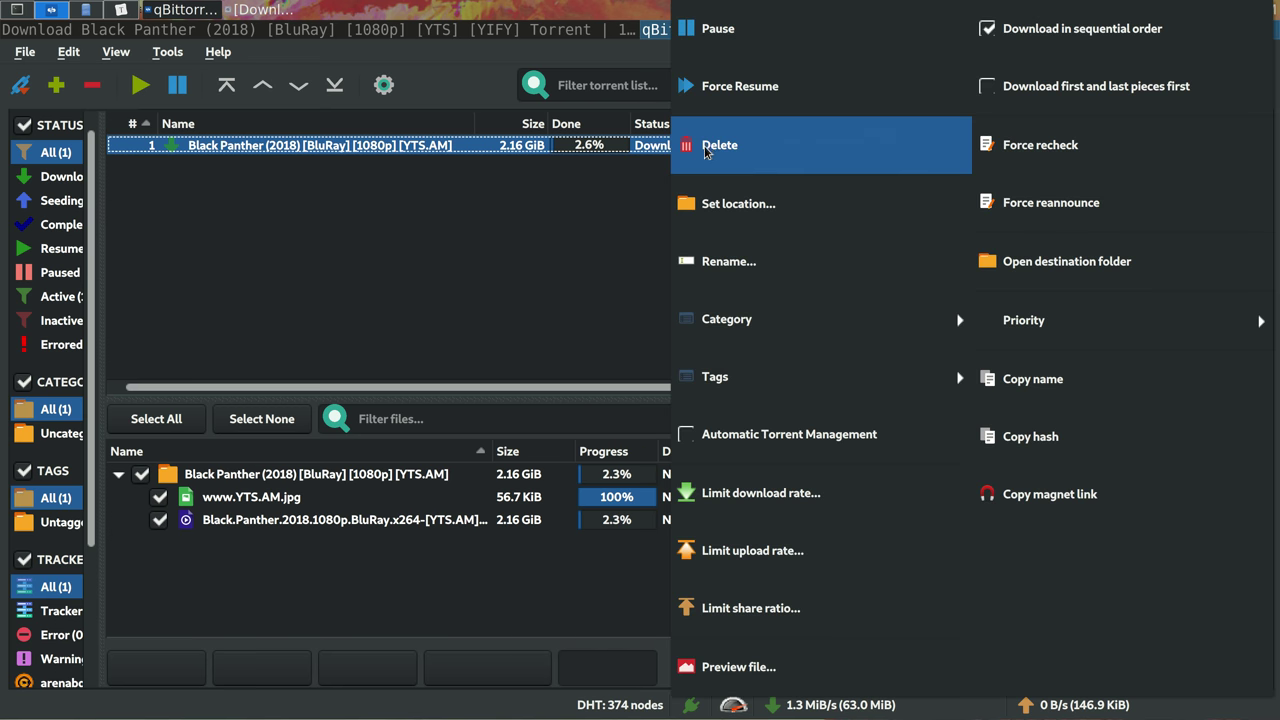
click(716, 150)
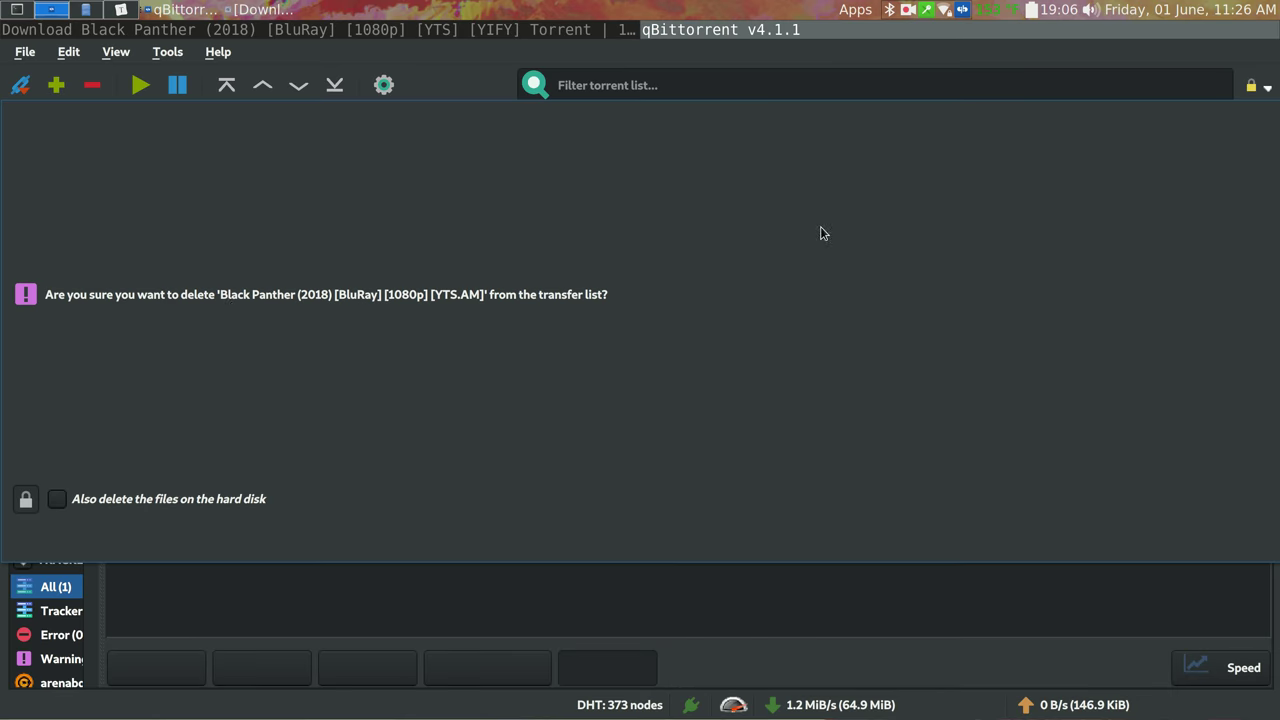
click(110, 504)
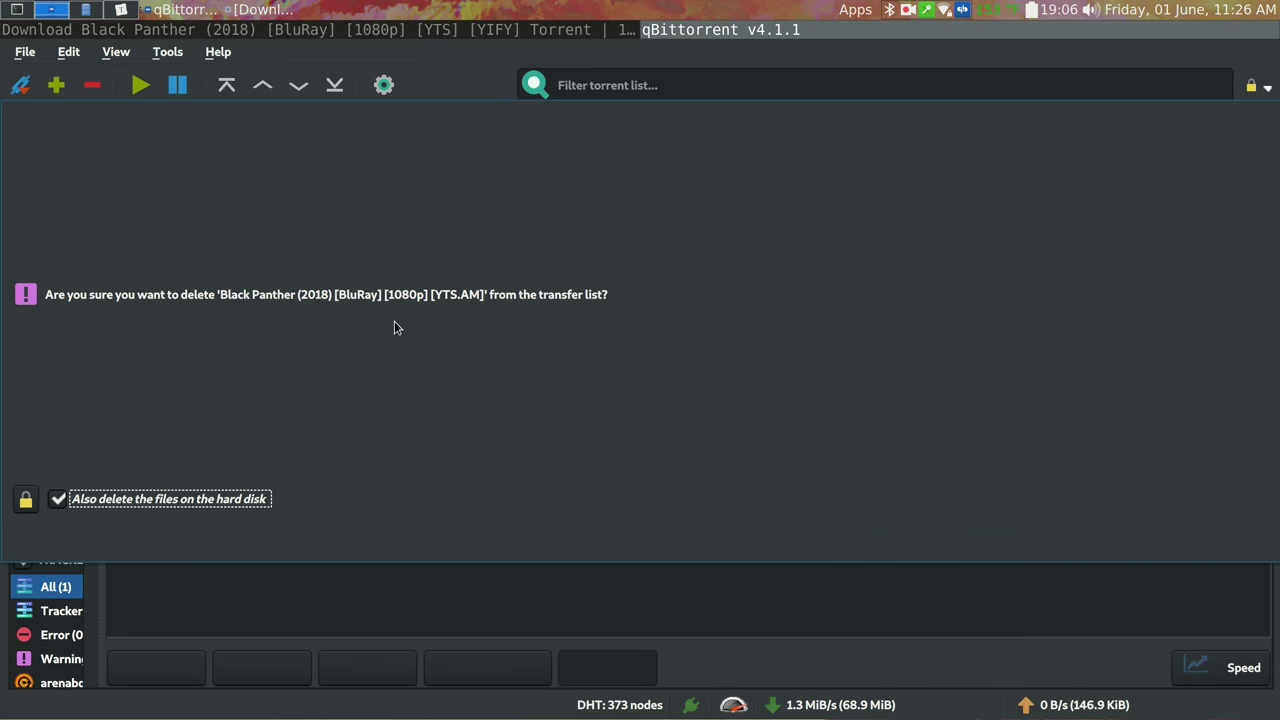
click(1214, 693)
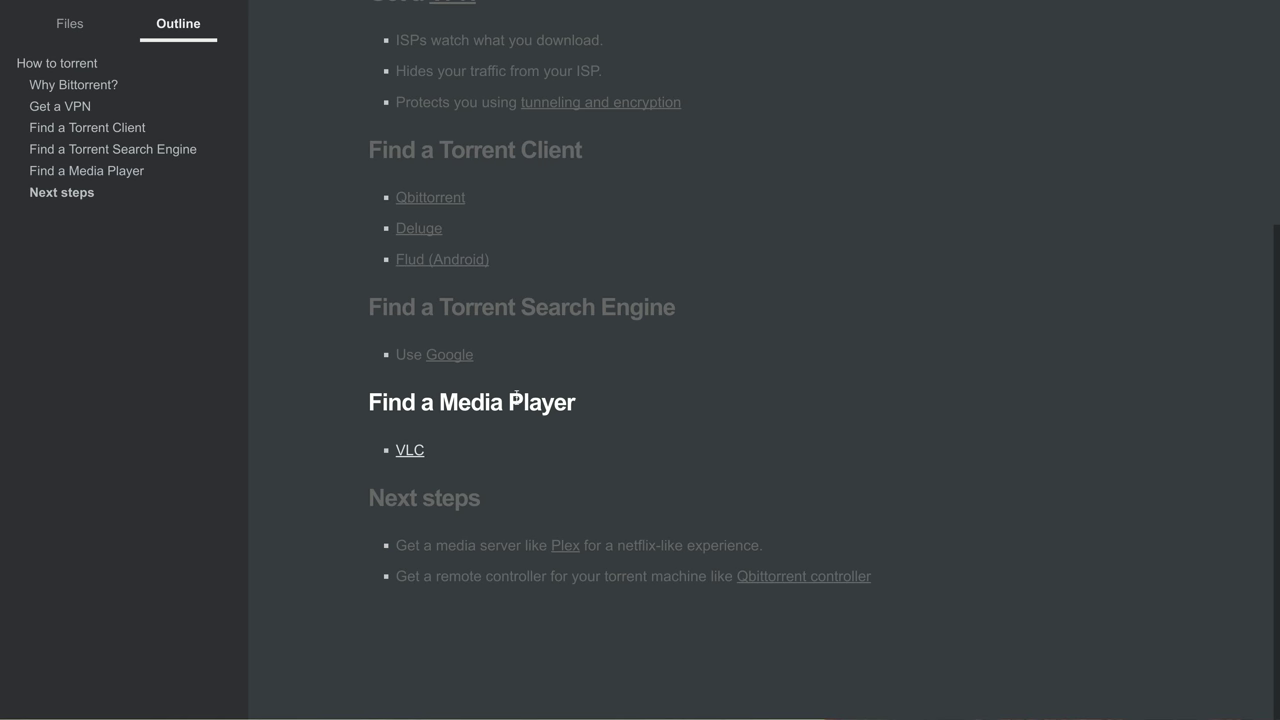
Open the Plex media server link from the Next steps bullet in the Typora guide
click(457, 545)
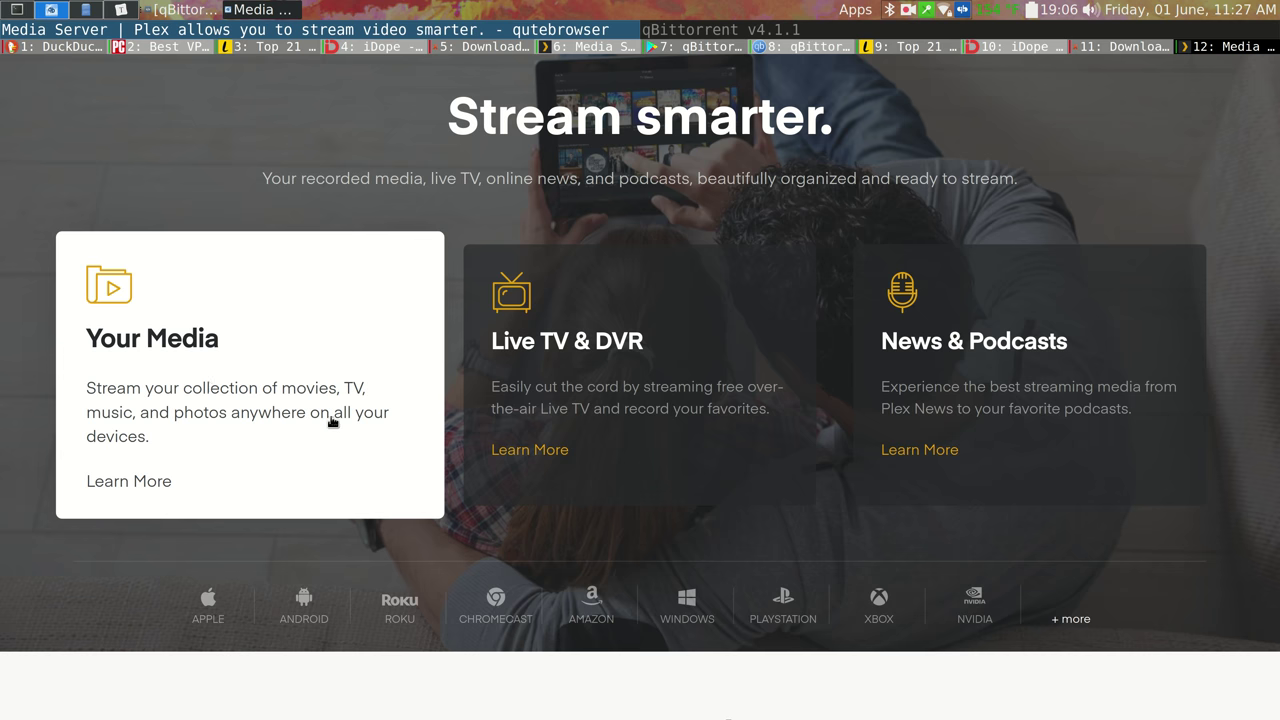
Scroll the Plex page past Get started down to the Why Plex? section
scroll(333, 422, down, 3)
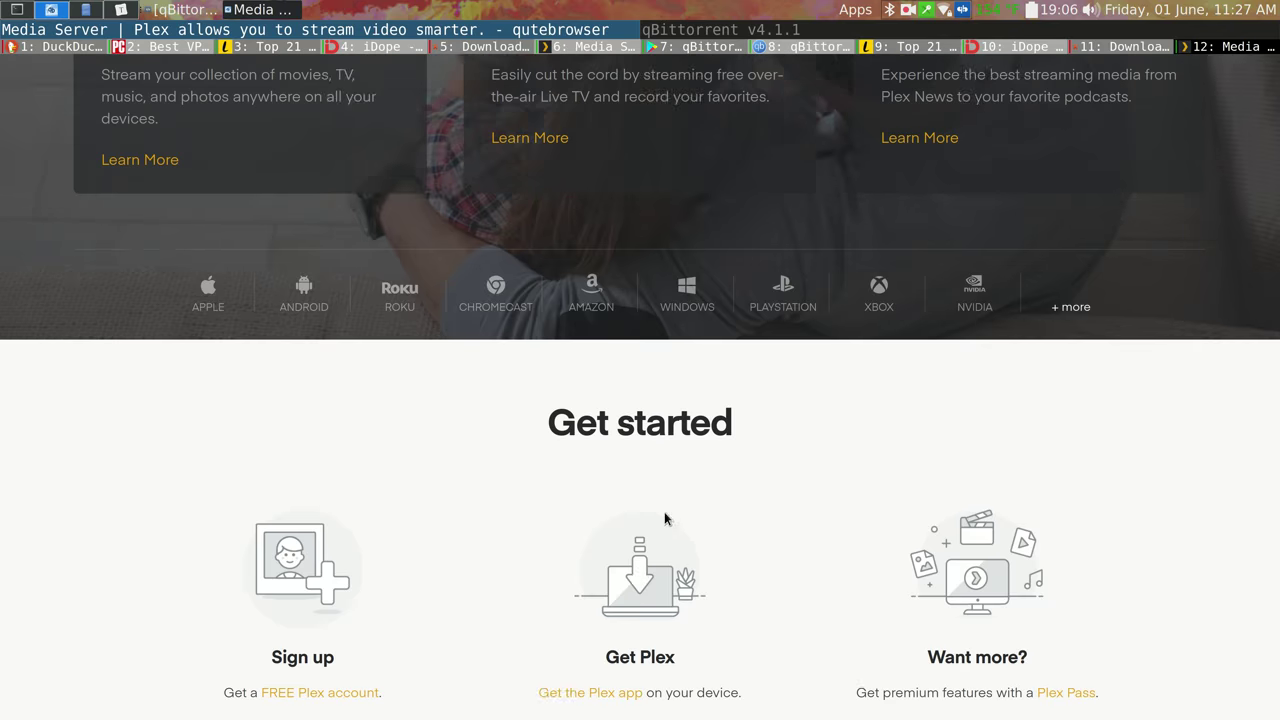
scroll(665, 518, up, 4)
scroll(490, 545, down, 2)
scroll(330, 398, down, 1)
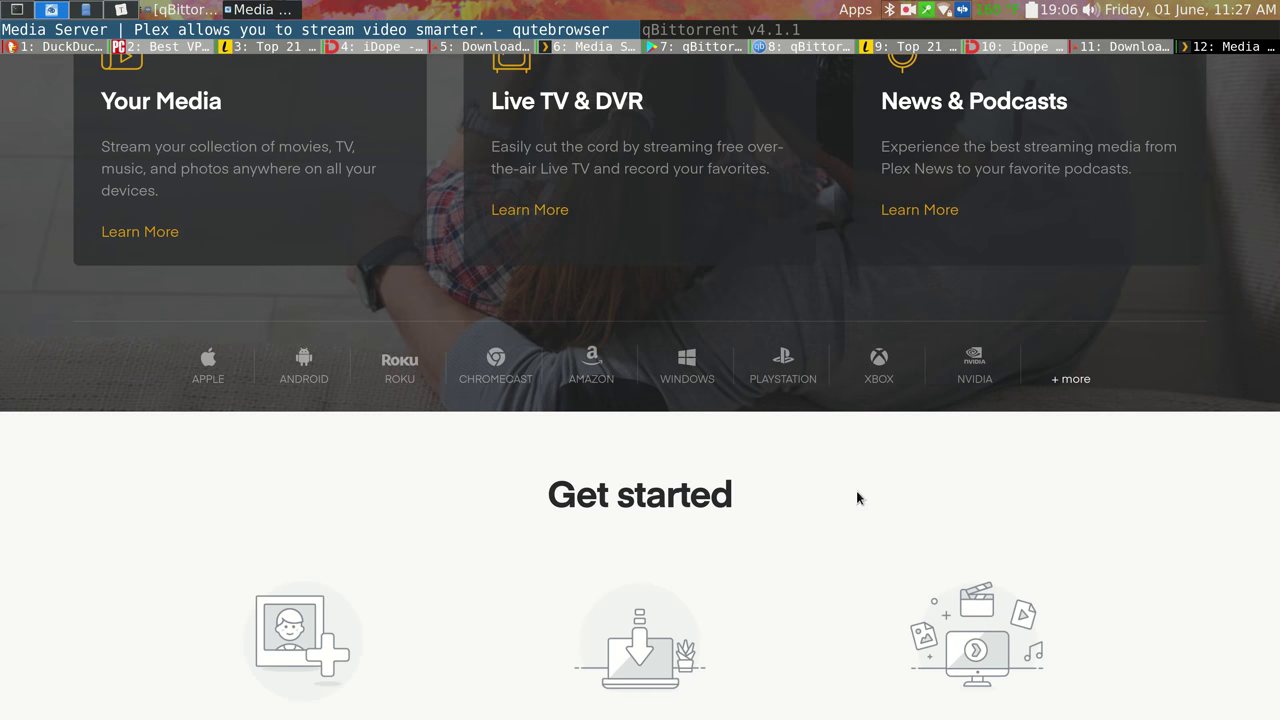
scroll(690, 432, down, 1)
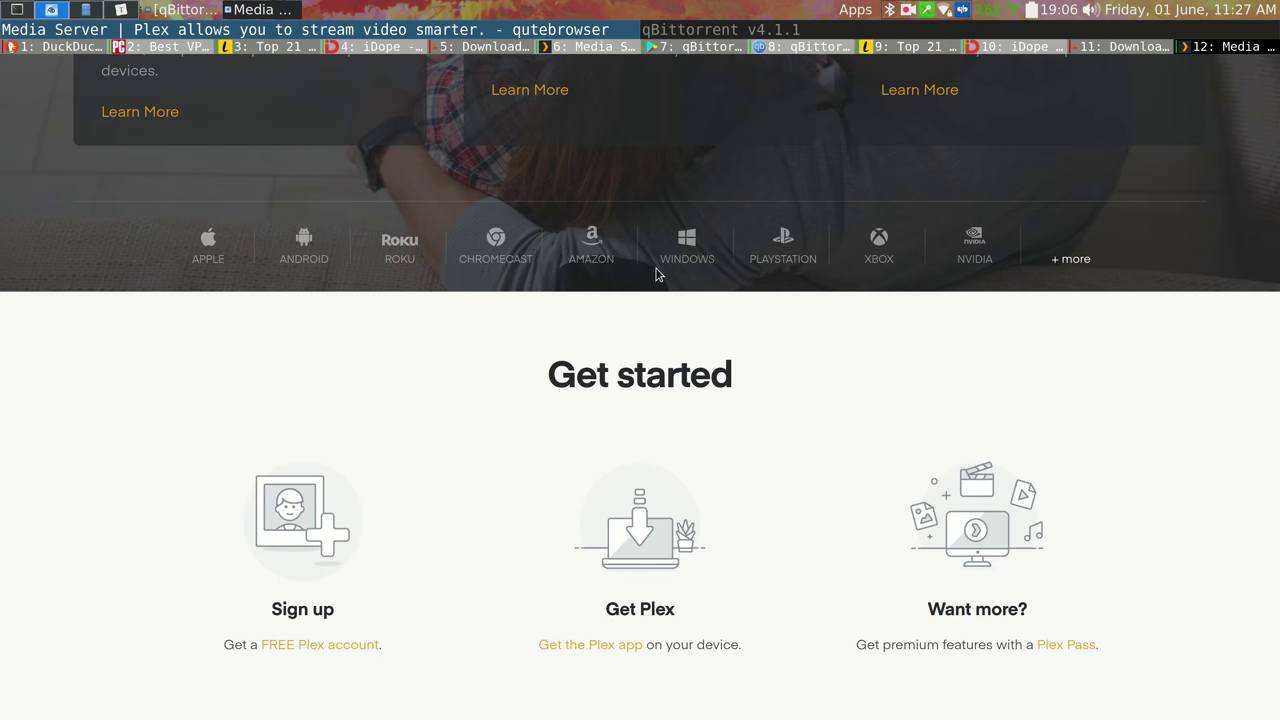
scroll(700, 335, down, 2)
scroll(710, 400, up, 1)
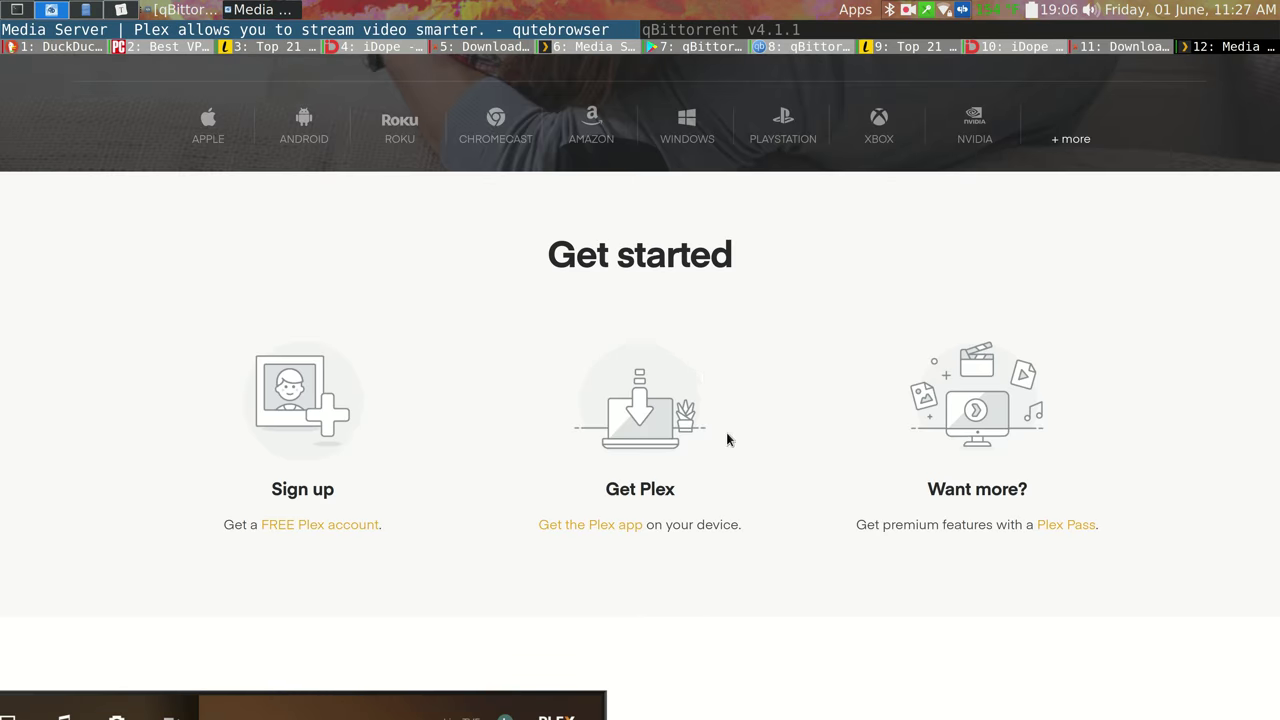
scroll(726, 432, down, 5)
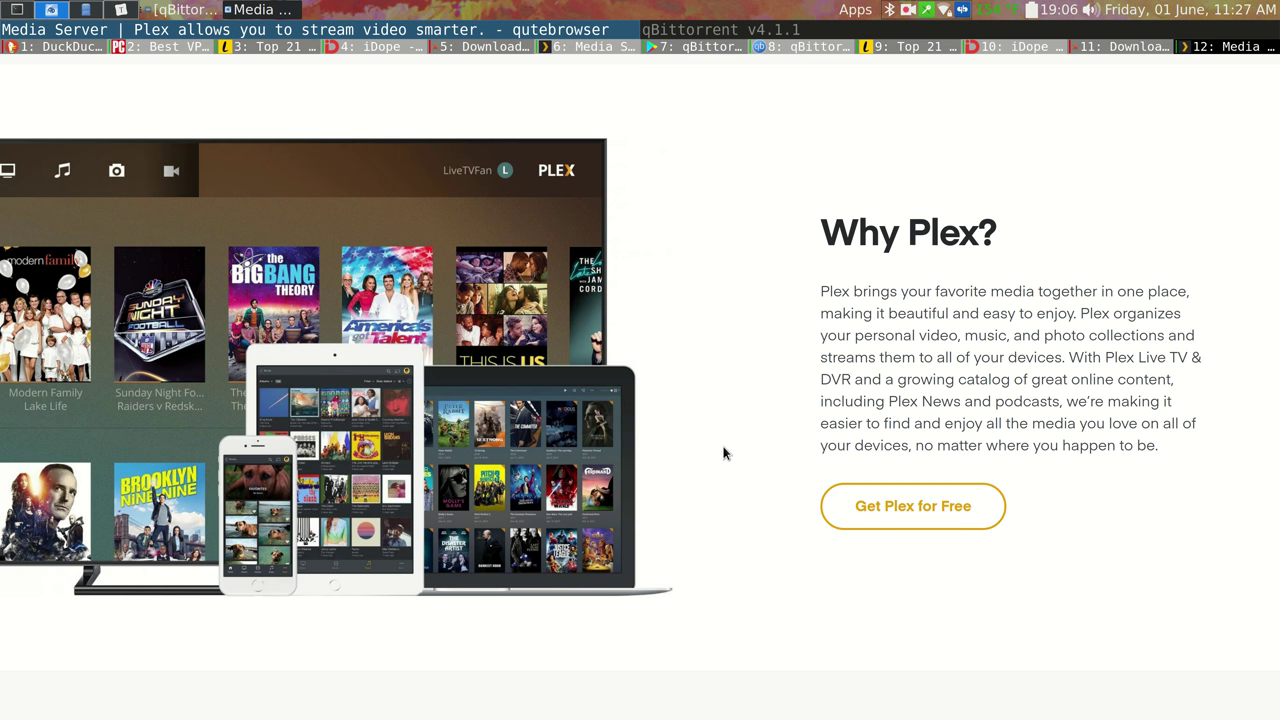
scroll(800, 300, down, 3)
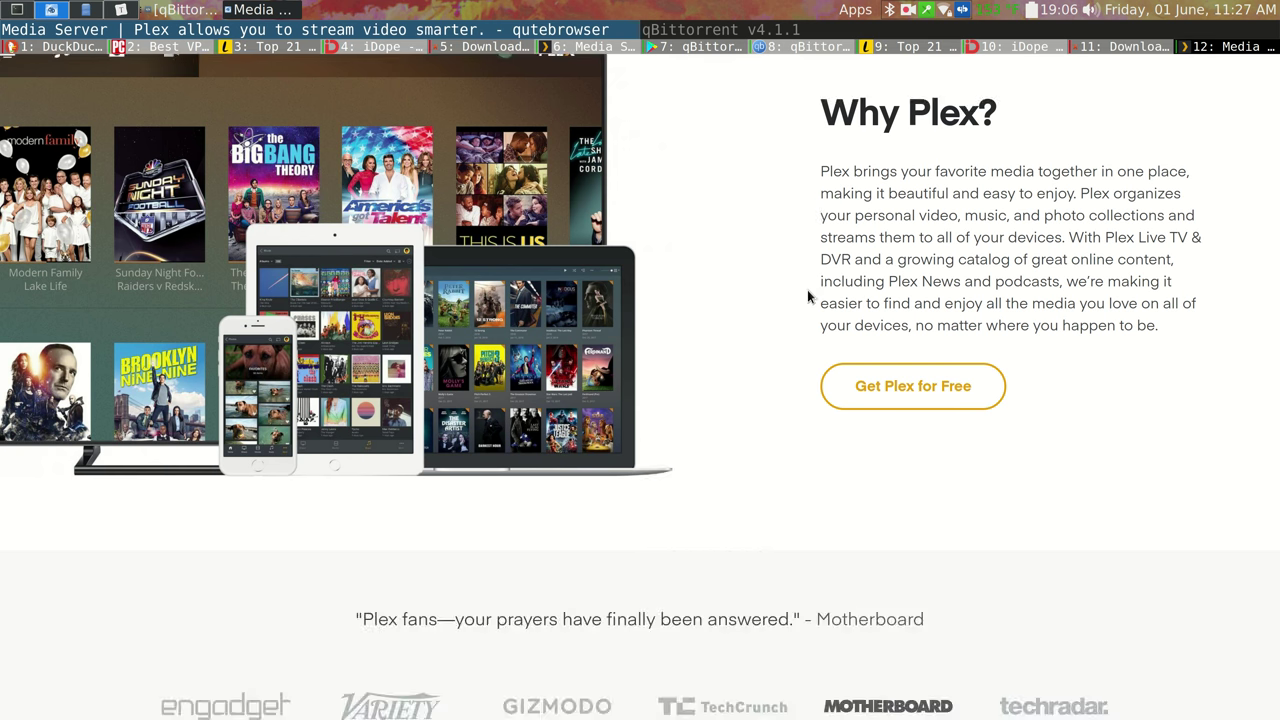
scroll(800, 300, up, 3)
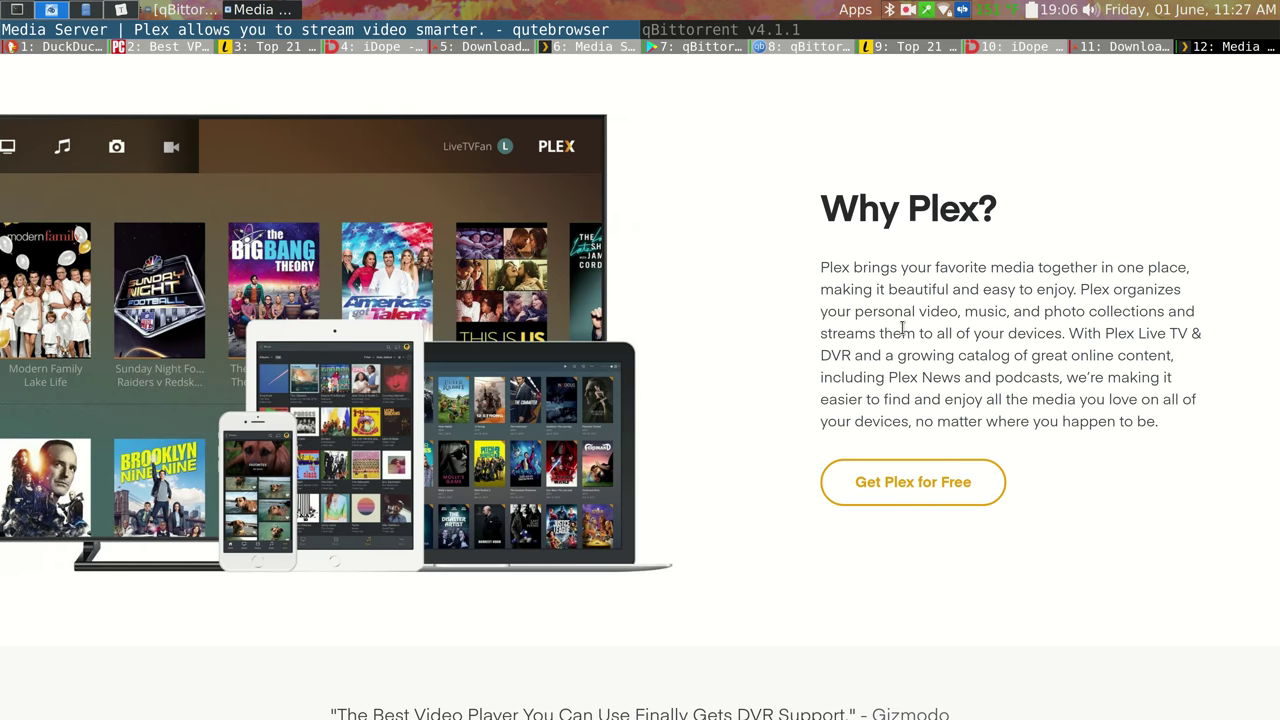
Highlight the whole Why Plex? paragraph, then clear the selection
drag(821, 268, 873, 290)
drag(977, 336, 857, 474)
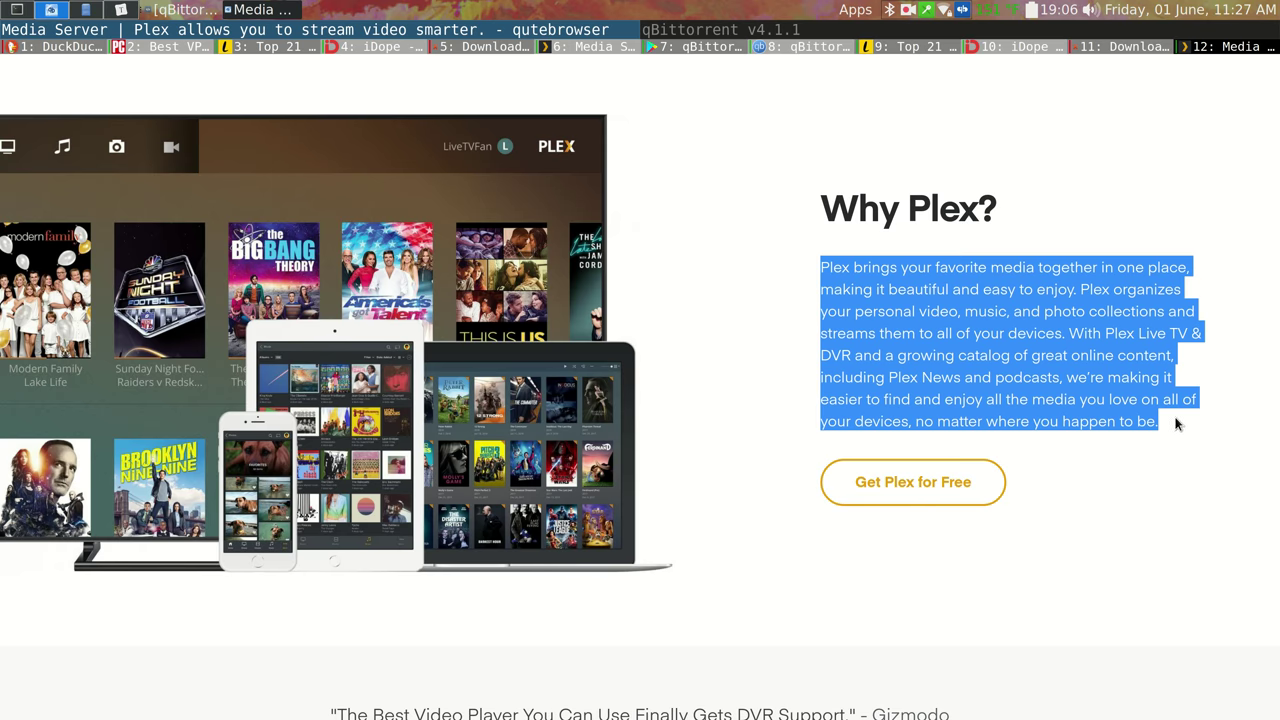
click(1134, 426)
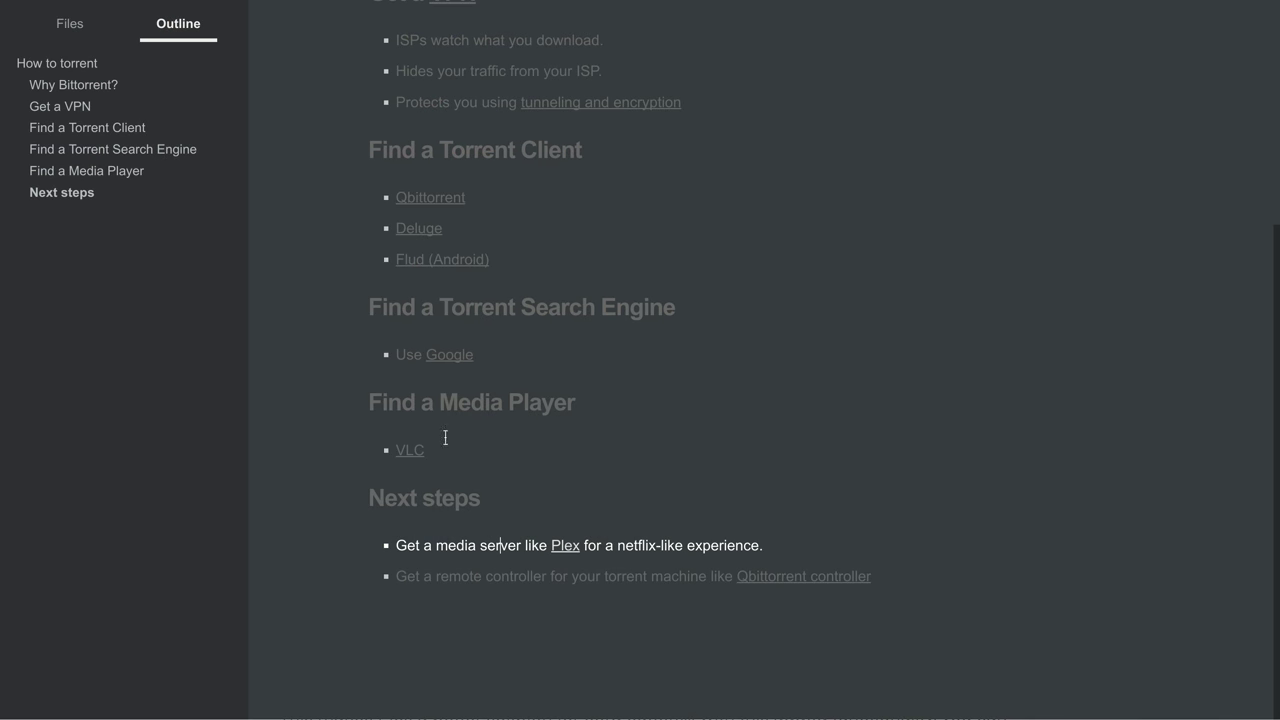
Follow the Qbittorrent controller link in the second Next steps bullet to its Google Play page
click(577, 572)
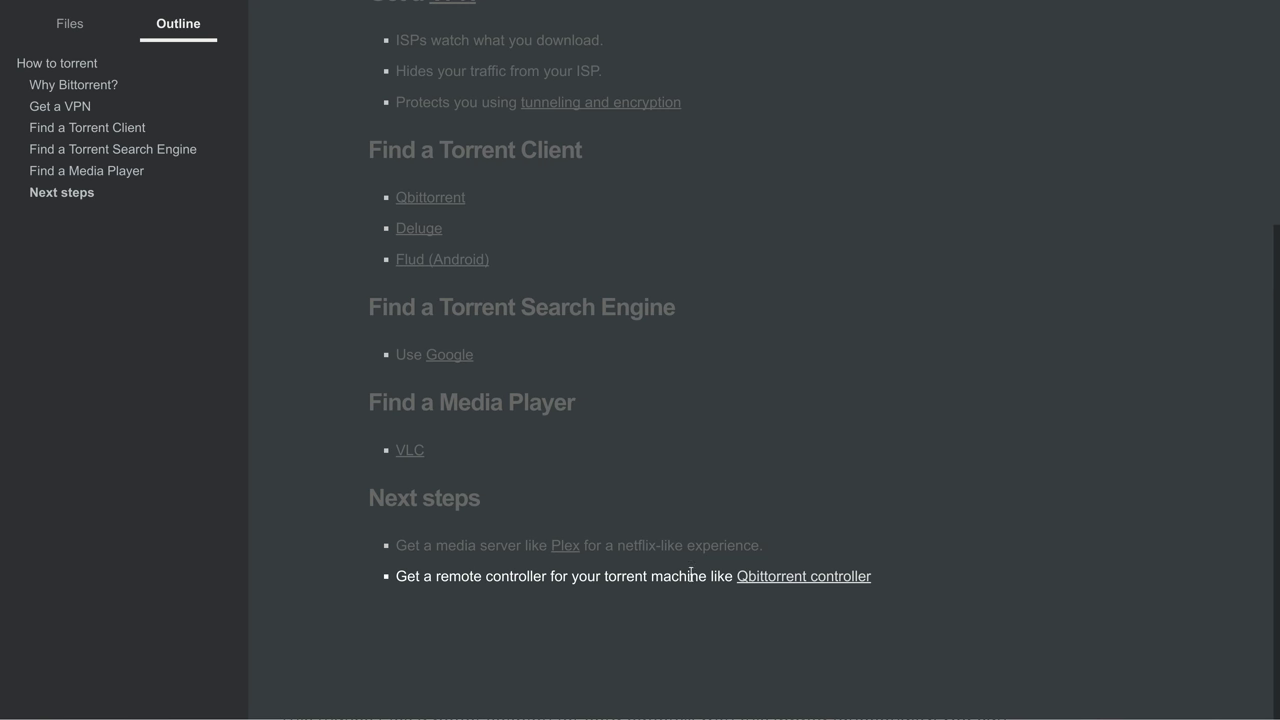
click(635, 580)
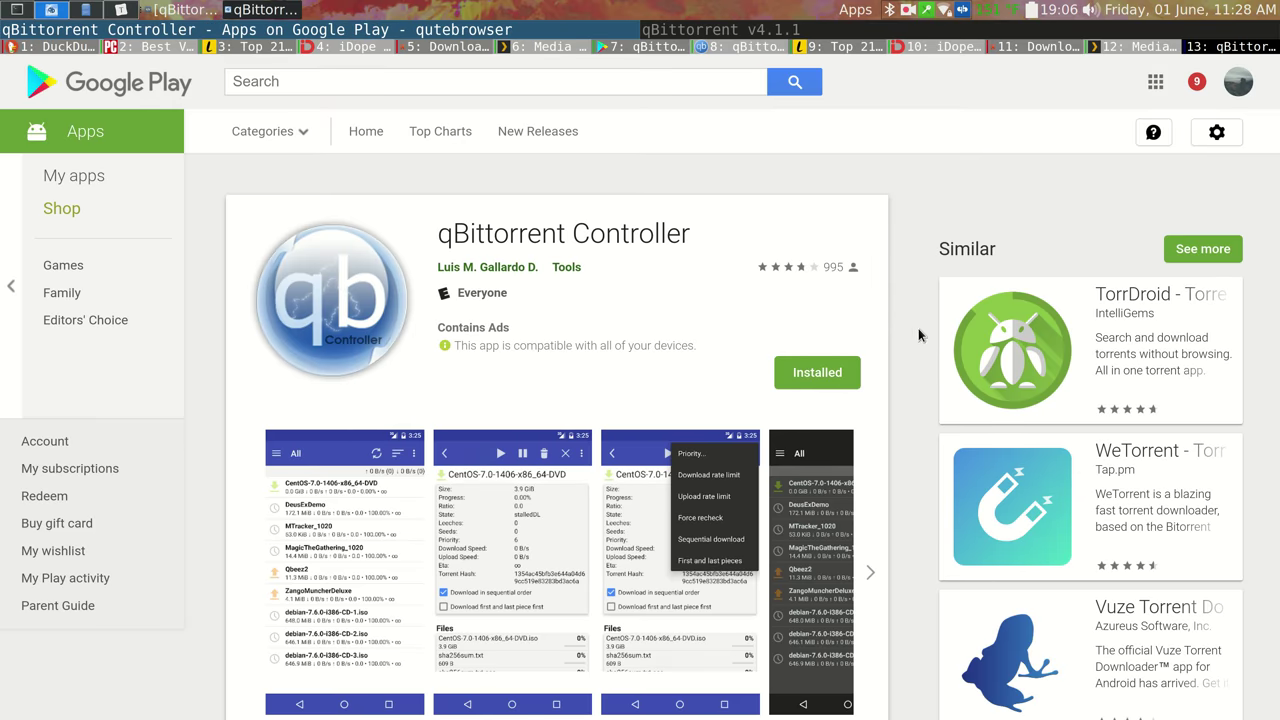
Scroll through the qBittorrent Controller app page on Google Play
scroll(912, 330, down, 3)
scroll(909, 332, down, 5)
scroll(910, 332, up, 5)
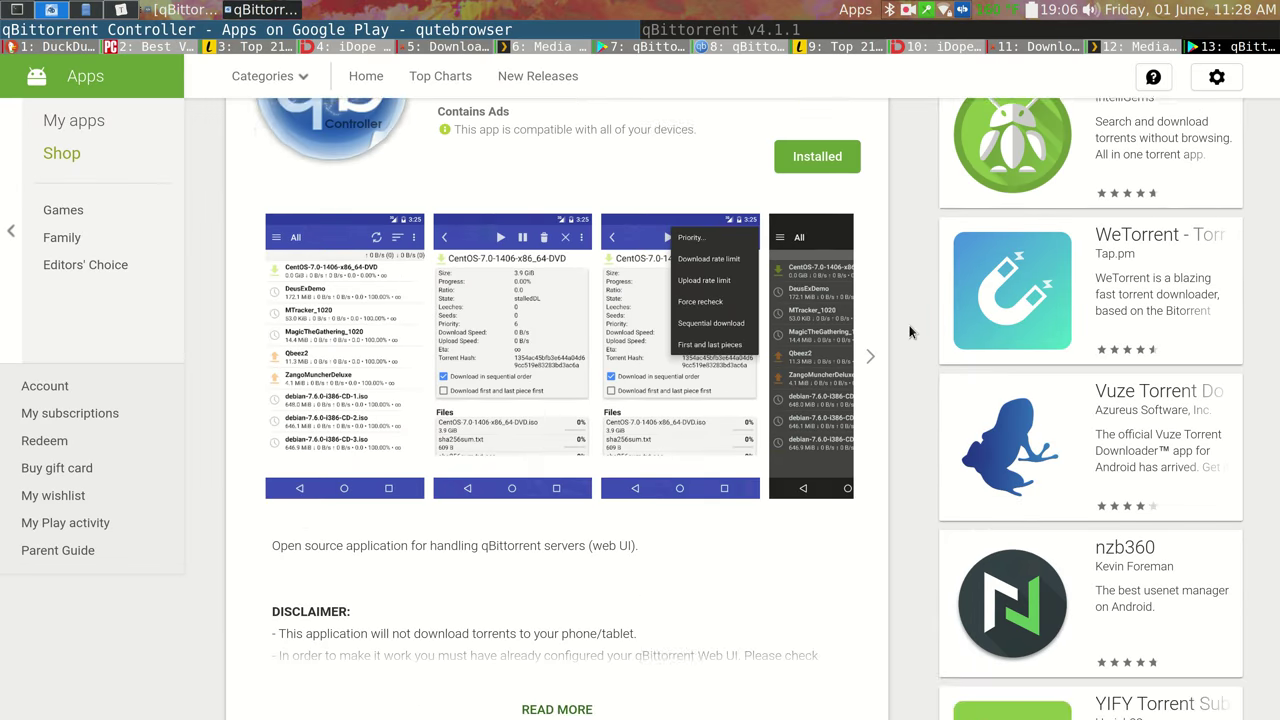
scroll(913, 328, down, 3)
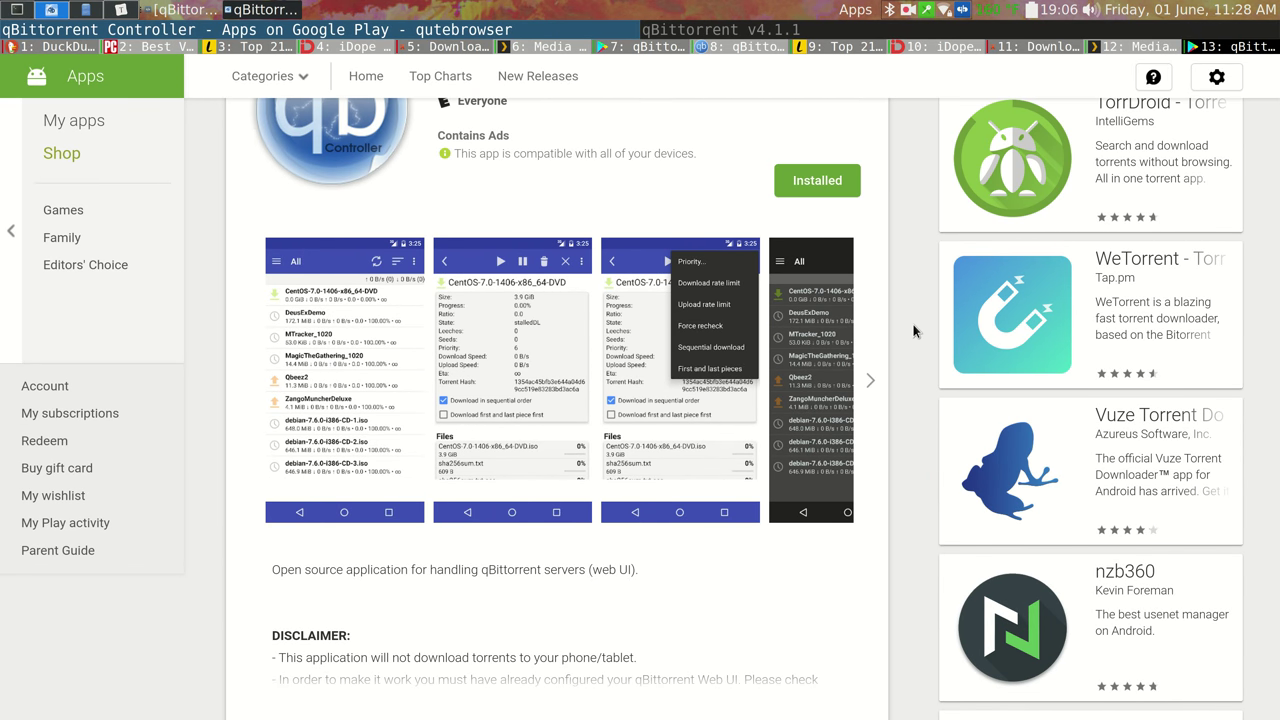
scroll(913, 326, up, 3)
scroll(914, 329, down, 1)
scroll(900, 338, up, 1)
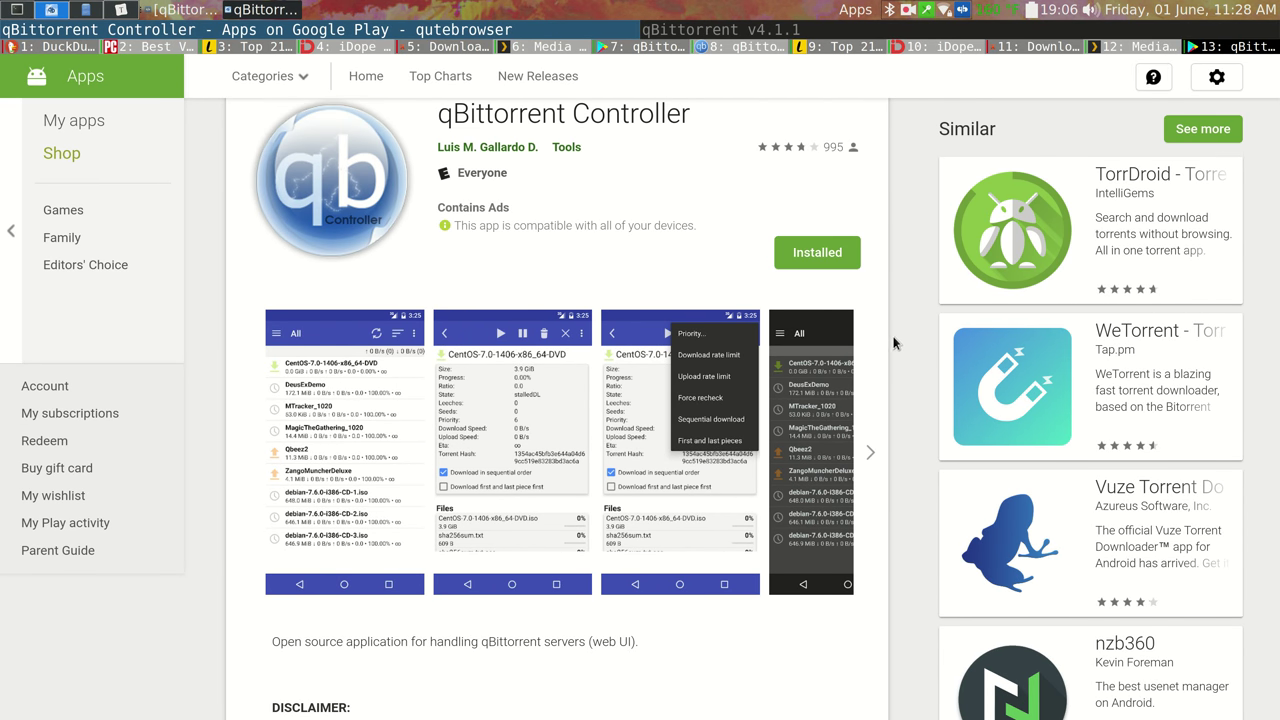
scroll(896, 344, down, 2)
scroll(898, 342, up, 2)
scroll(900, 344, down, 1)
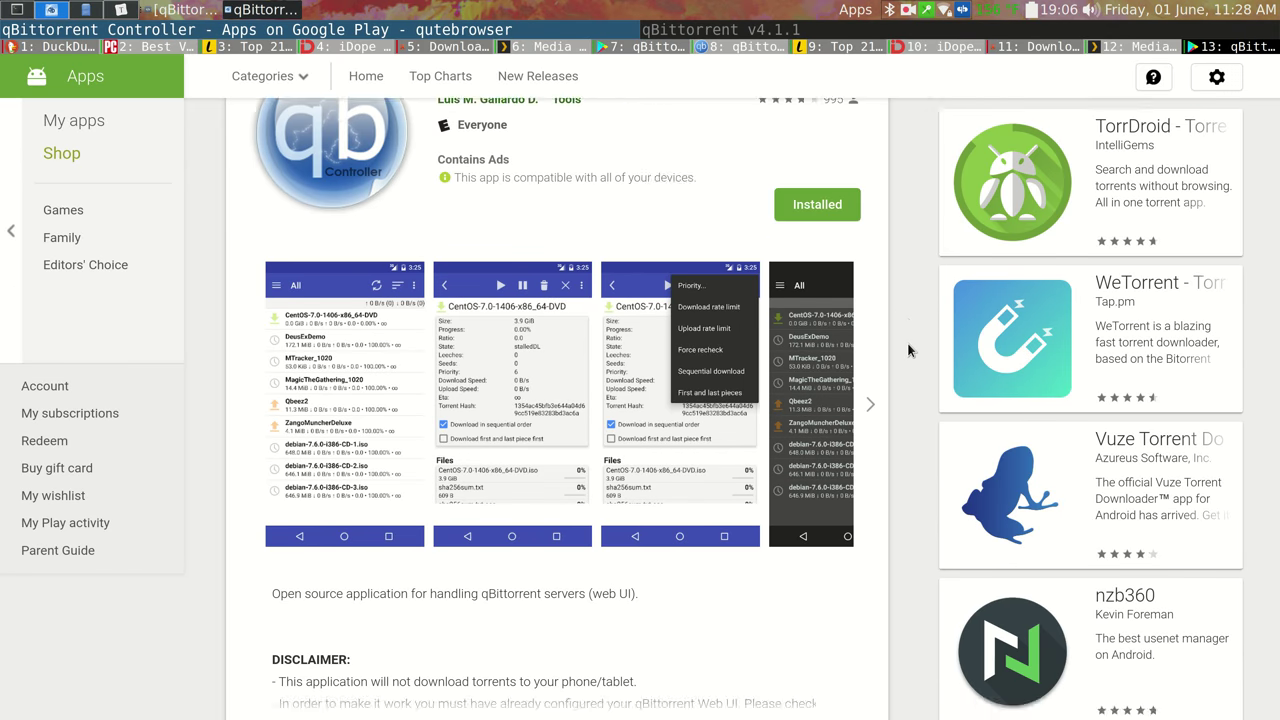
scroll(905, 347, up, 1)
scroll(618, 272, up, 2)
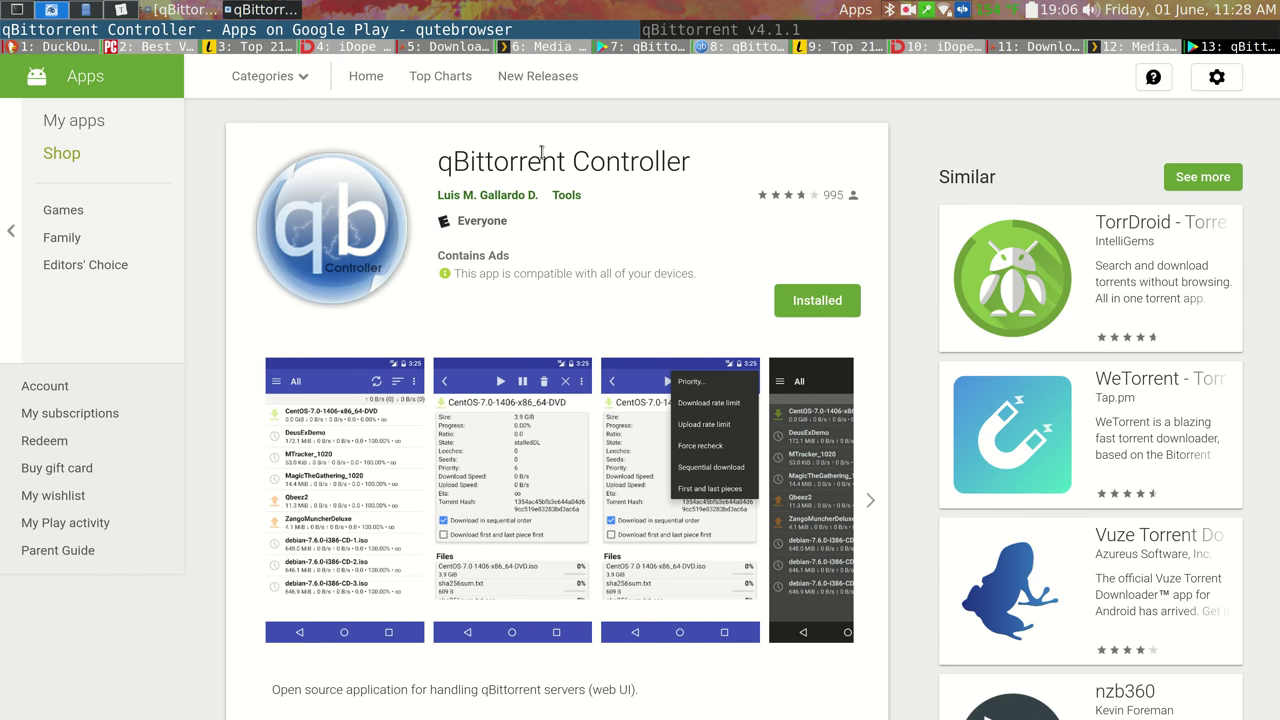
scroll(316, 450, down, 2)
scroll(443, 470, up, 1)
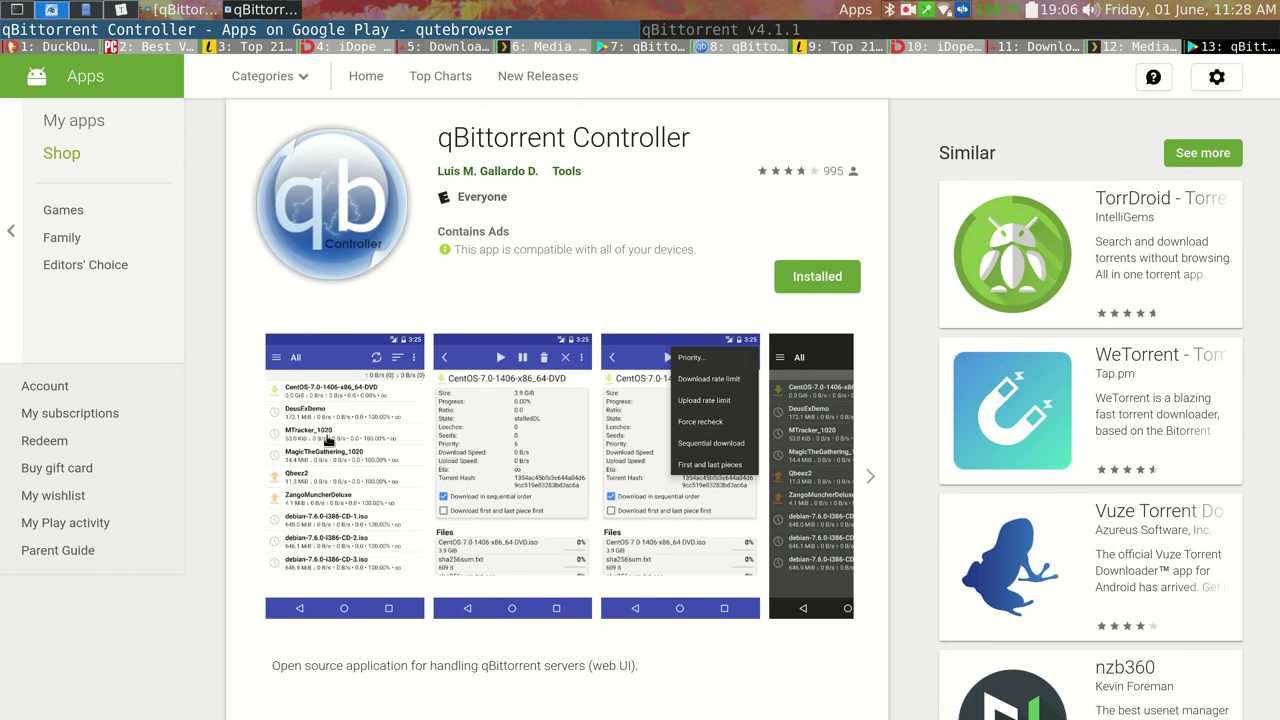
scroll(817, 398, down, 1)
scroll(817, 398, down, 1)
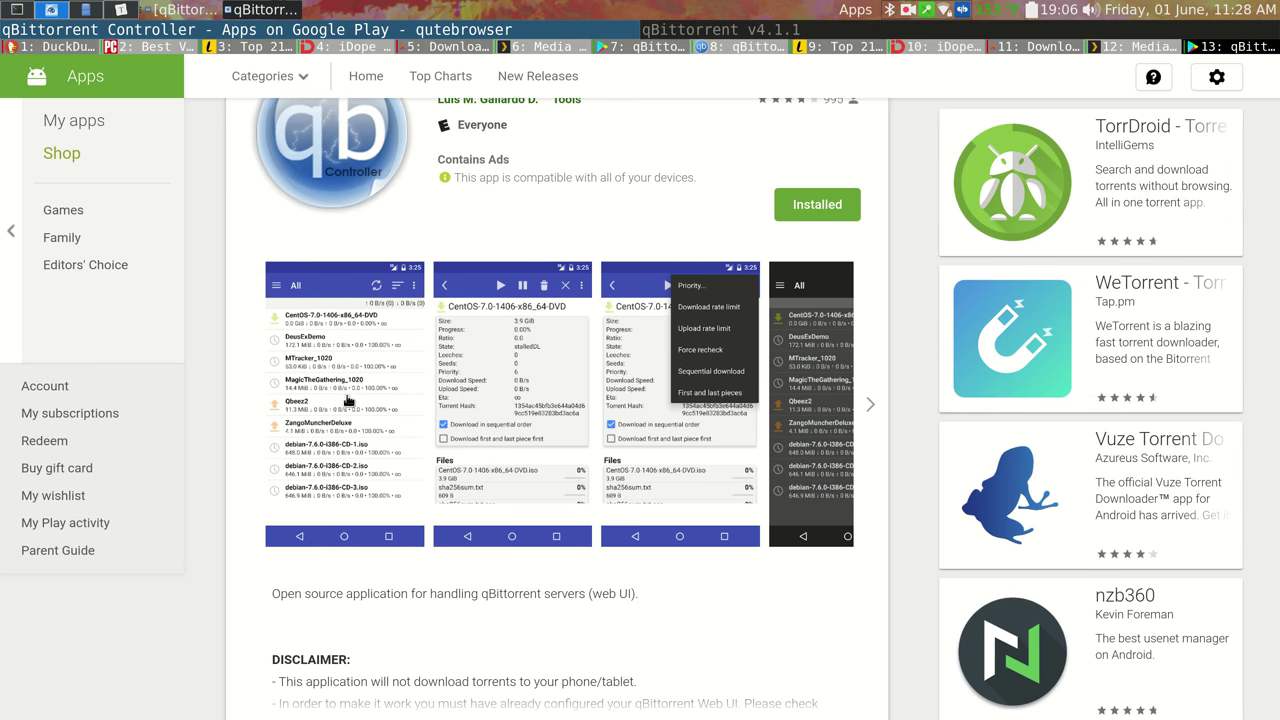
scroll(418, 300, up, 1)
scroll(365, 430, down, 1)
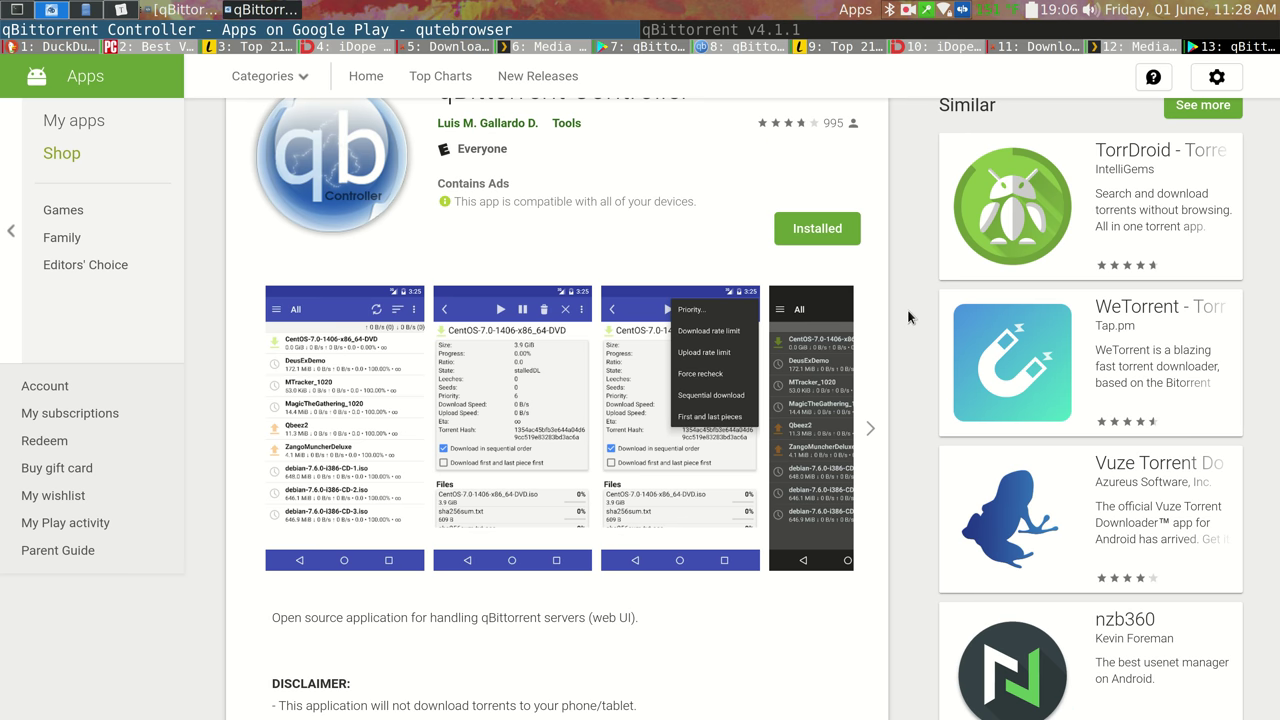
scroll(907, 317, up, 1)
scroll(907, 317, down, 5)
scroll(907, 317, up, 4)
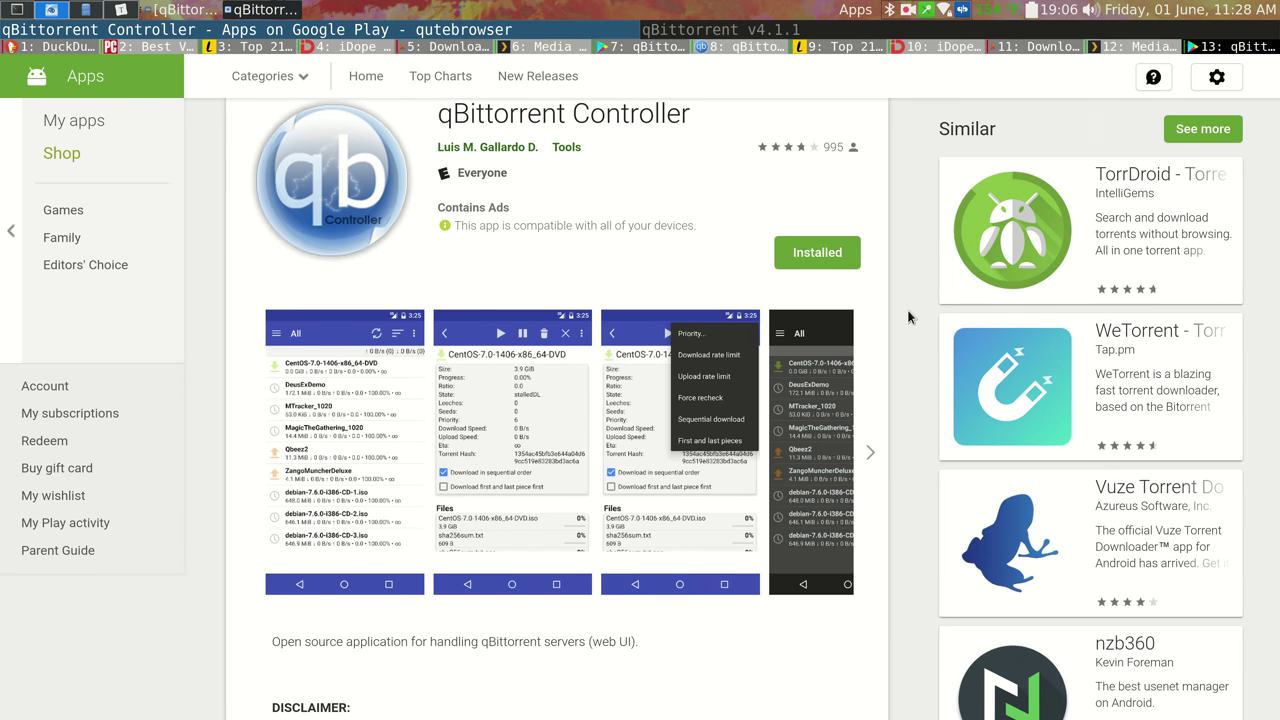
scroll(907, 317, up, 1)
scroll(907, 317, down, 2)
scroll(907, 317, up, 2)
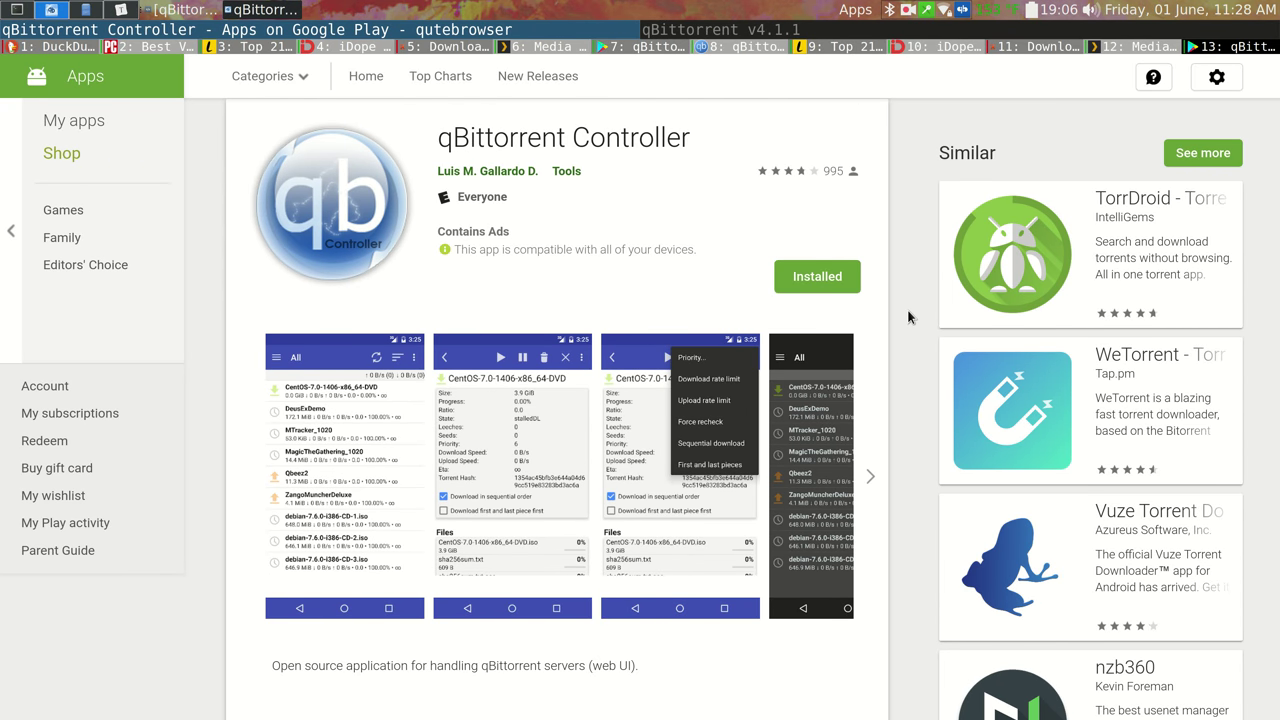
Return to the Typora guide's How to torrent title, then move to the terminal window
key(alt+Tab)
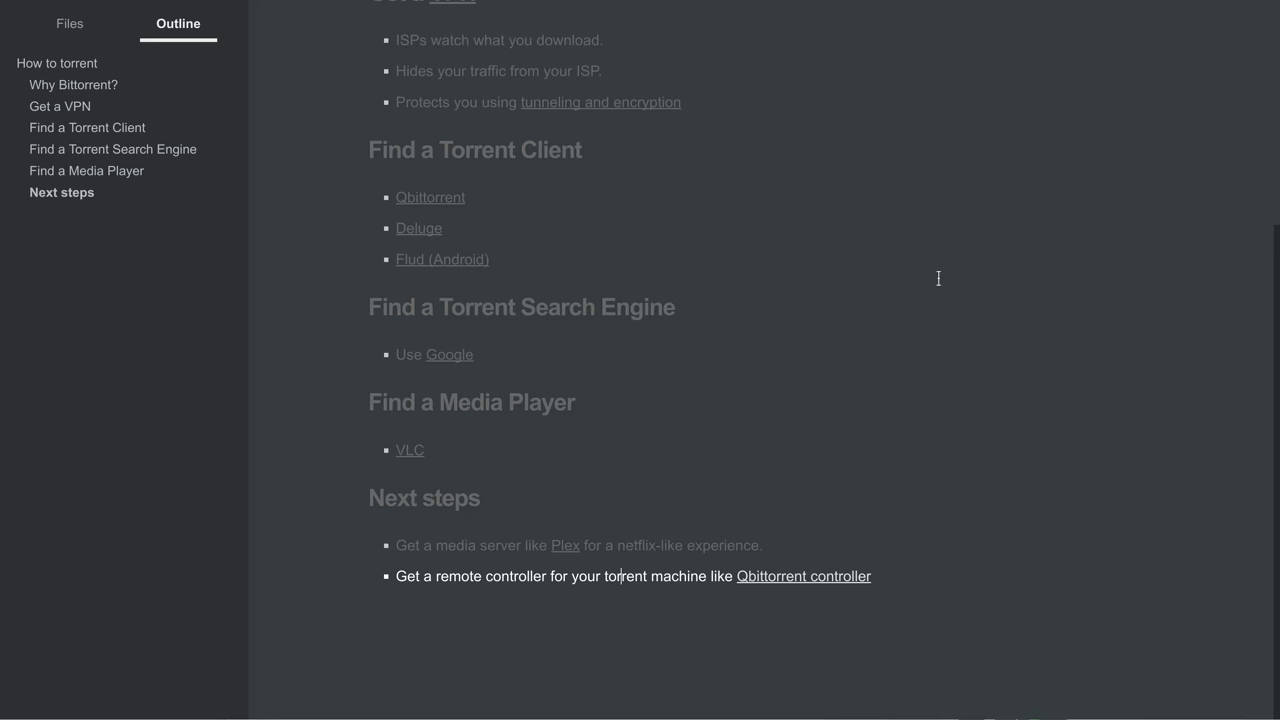
scroll(885, 374, up, 4)
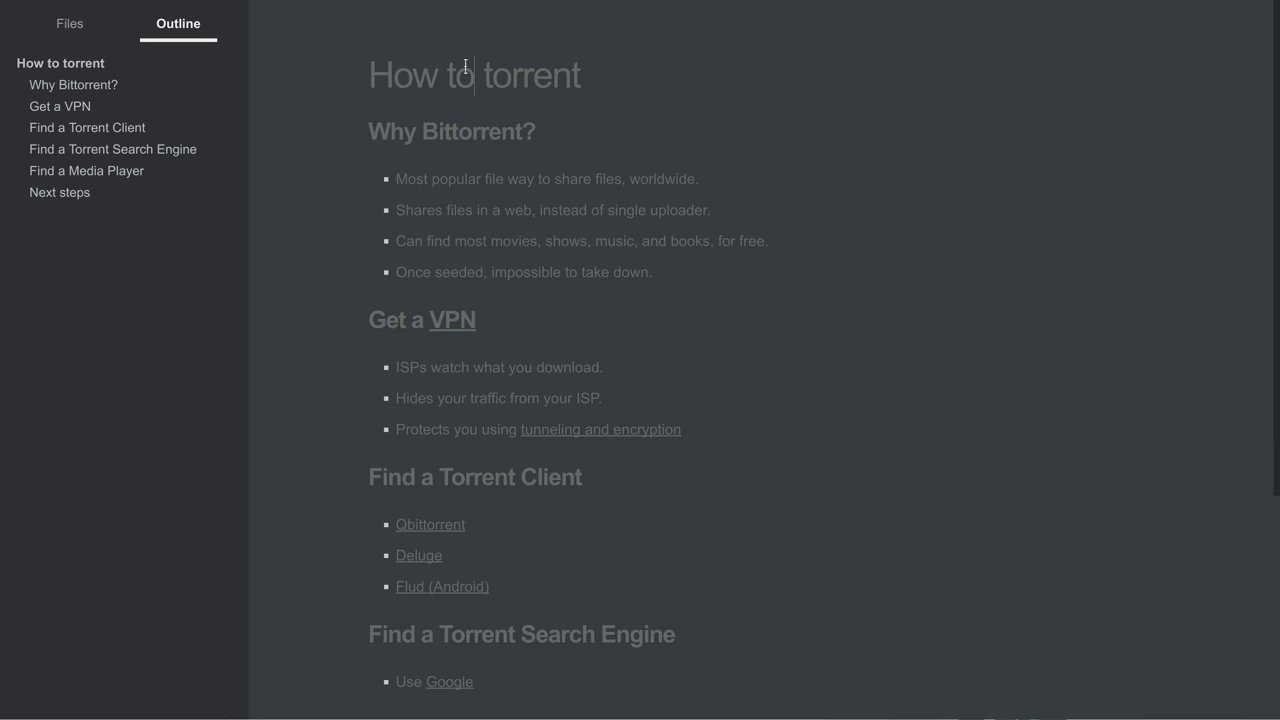
click(503, 74)
key(alt+Tab)
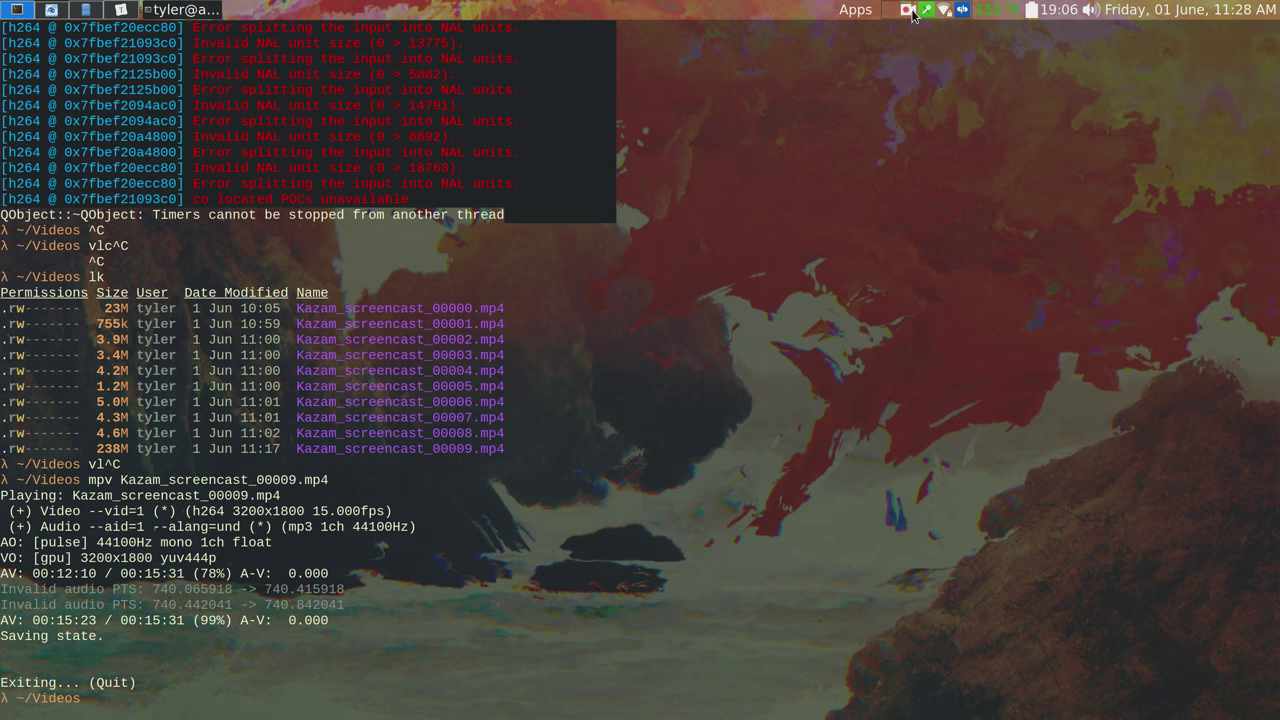